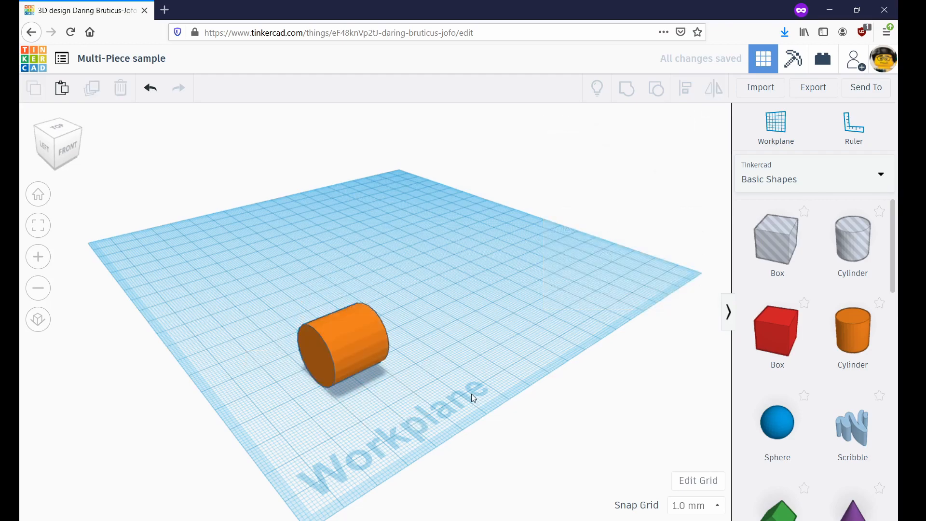
Step: Place a sphere on the workplane beside the lying orange cylinder
{"action": "right_click_drag", "start_coordinate": [383, 418], "coordinate": [432, 398]}
{"action": "scroll", "coordinate": [404, 442], "scroll_direction": "up", "scroll_amount": 2}
{"action": "right_click_drag", "start_coordinate": [404, 442], "coordinate": [229, 419]}
{"action": "right_click_drag", "start_coordinate": [296, 400], "coordinate": [370, 448]}
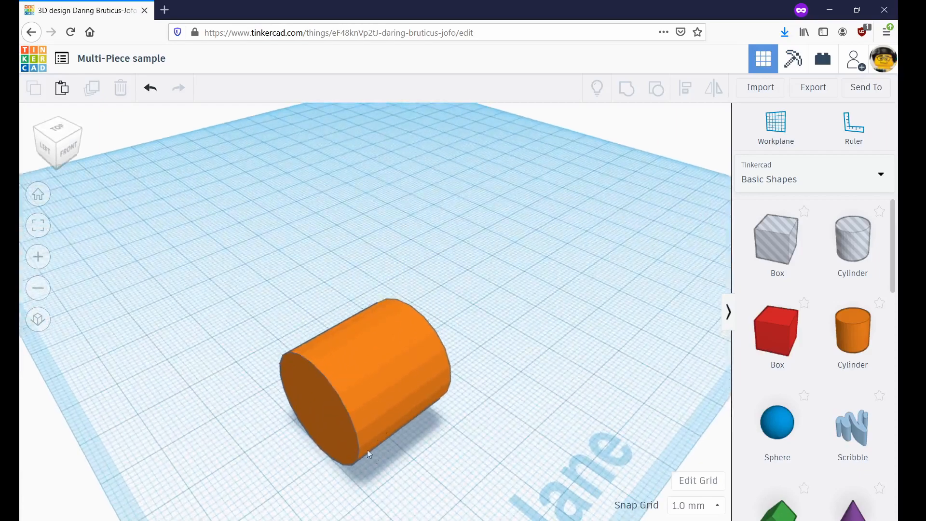
{"action": "right_click_drag", "start_coordinate": [445, 438], "coordinate": [414, 419]}
{"action": "scroll", "coordinate": [414, 419], "scroll_direction": "down", "scroll_amount": 2}
{"action": "left_click_drag", "start_coordinate": [769, 439], "coordinate": [459, 317]}
{"action": "left_click", "coordinate": [409, 407]}
{"action": "right_click_drag", "start_coordinate": [507, 378], "coordinate": [473, 328]}
{"action": "right_click_drag", "start_coordinate": [438, 375], "coordinate": [416, 356]}
{"action": "scroll", "coordinate": [414, 355], "scroll_direction": "up", "scroll_amount": 2}
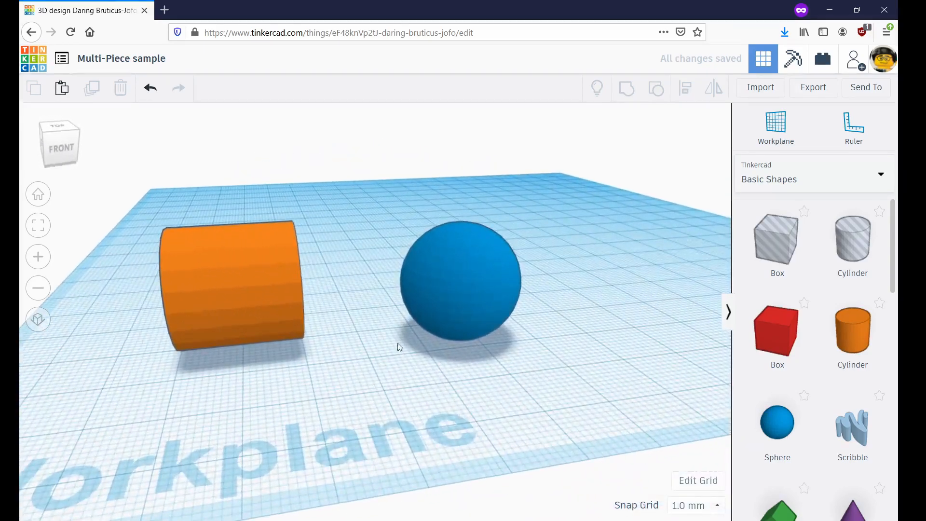
{"action": "right_click_drag", "start_coordinate": [351, 378], "coordinate": [357, 225]}
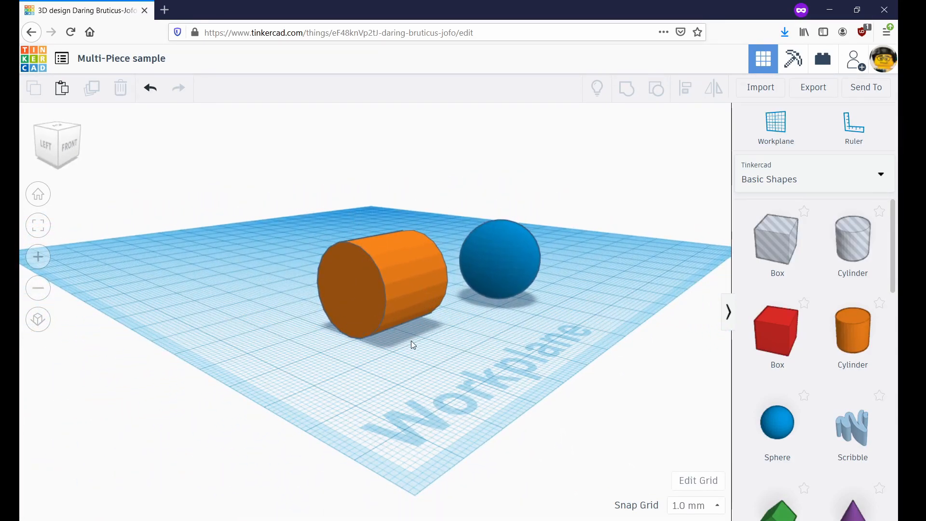
Step: Place a round roof shape on the workplane in front of the lying orange cylinder
{"action": "scroll", "coordinate": [791, 356], "scroll_direction": "down", "scroll_amount": 5}
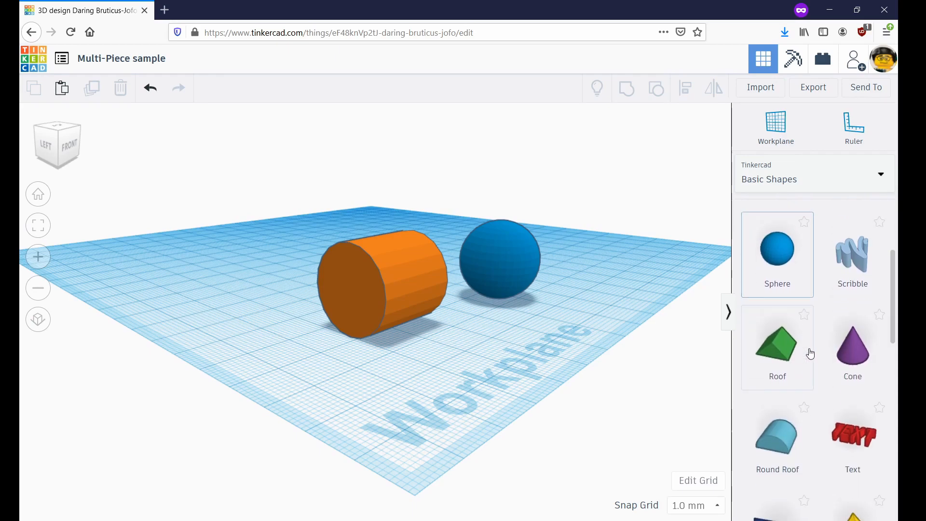
{"action": "left_click_drag", "start_coordinate": [777, 372], "coordinate": [448, 366]}
{"action": "right_click_drag", "start_coordinate": [449, 366], "coordinate": [660, 374]}
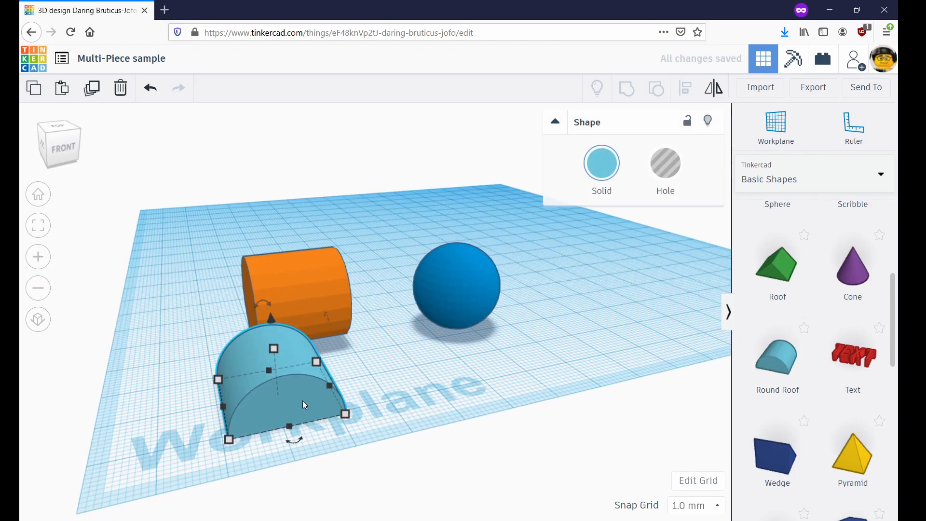
Step: Duplicate the round roof and move the copy sideways until there is a clear gap between the two halves
{"action": "left_click_drag", "start_coordinate": [314, 401], "coordinate": [367, 379], "text": "alt"}
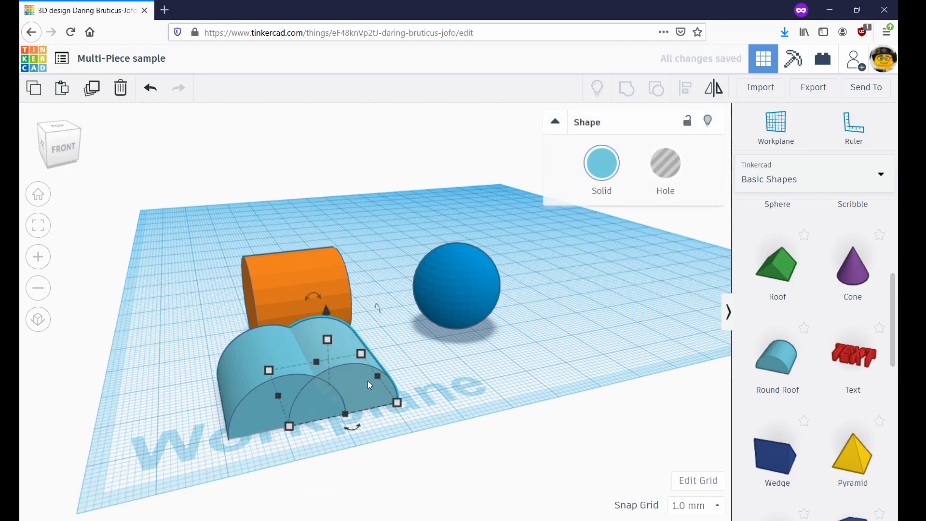
{"action": "key", "text": "Right"}
{"action": "key", "text": "Right"}
{"action": "key", "text": "Right"}
{"action": "key", "text": "Right"}
{"action": "key", "text": "Right"}
{"action": "key", "text": "Right"}
{"action": "key", "text": "Right"}
{"action": "key", "text": "Right"}
{"action": "key", "text": "Right"}
{"action": "key", "text": "Right"}
{"action": "key", "text": "Right"}
{"action": "key", "text": "Right"}
{"action": "key", "text": "Right"}
{"action": "key", "text": "Right"}
{"action": "key", "text": "Right"}
{"action": "key", "text": "Right"}
{"action": "key", "text": "Right"}
{"action": "key", "text": "Right"}
{"action": "key", "text": "Right"}
{"action": "key", "text": "Right"}
{"action": "key", "text": "Left"}
Step: Delete the blue sphere
{"action": "left_click", "coordinate": [473, 277]}
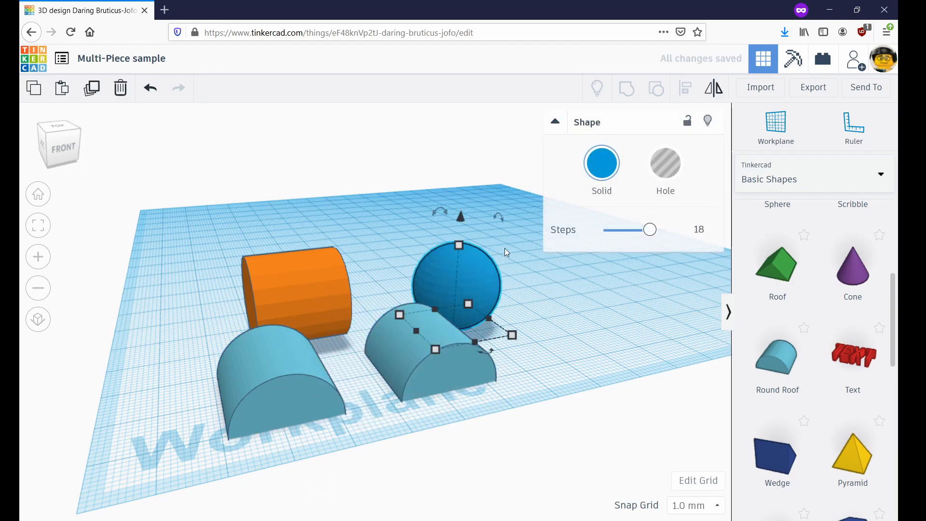
{"action": "key", "text": "Delete"}
Step: Move the lying orange cylinder sideways, away from the area behind the two round roofs
{"action": "left_click", "coordinate": [309, 284]}
{"action": "left_click_drag", "start_coordinate": [280, 282], "coordinate": [187, 273]}
{"action": "left_click", "coordinate": [363, 389]}
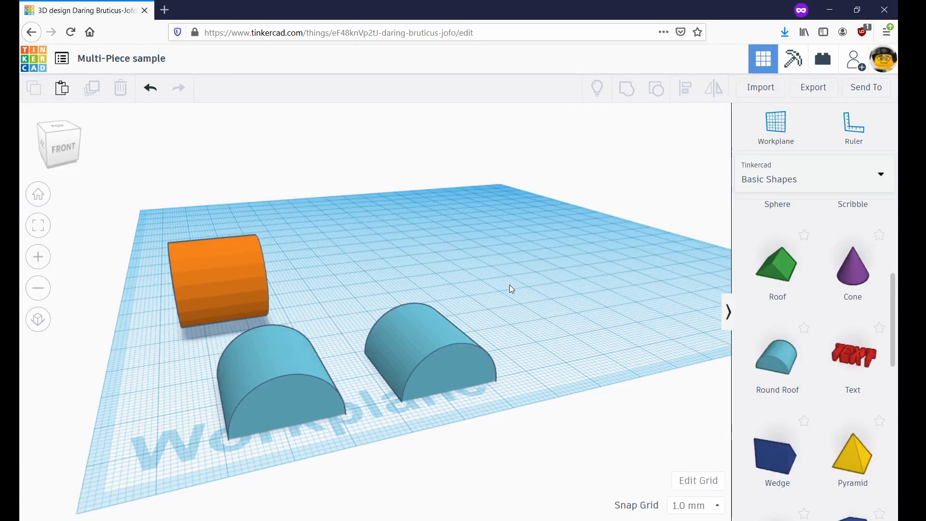
Step: Place an upright orange cylinder on the workplane beside the second round roof
{"action": "scroll", "coordinate": [829, 299], "scroll_direction": "up", "scroll_amount": 5}
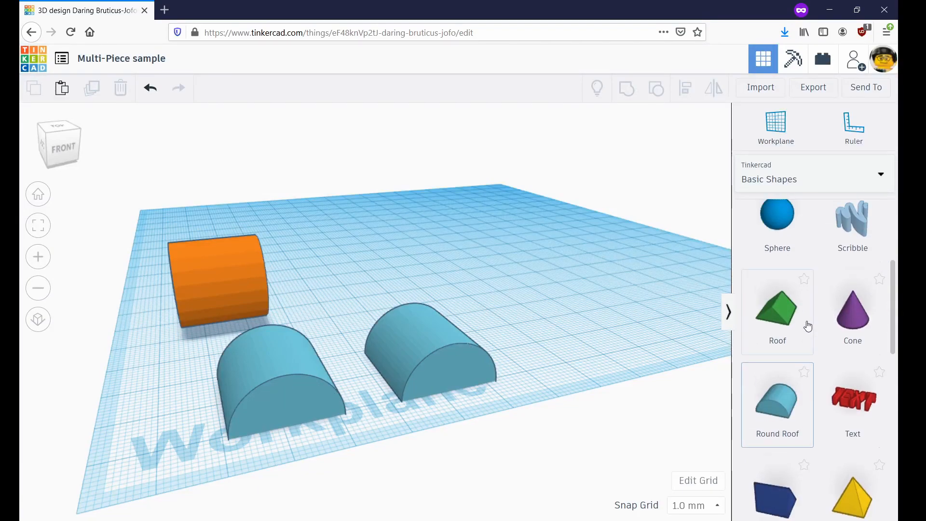
{"action": "left_click_drag", "start_coordinate": [741, 338], "coordinate": [538, 335]}
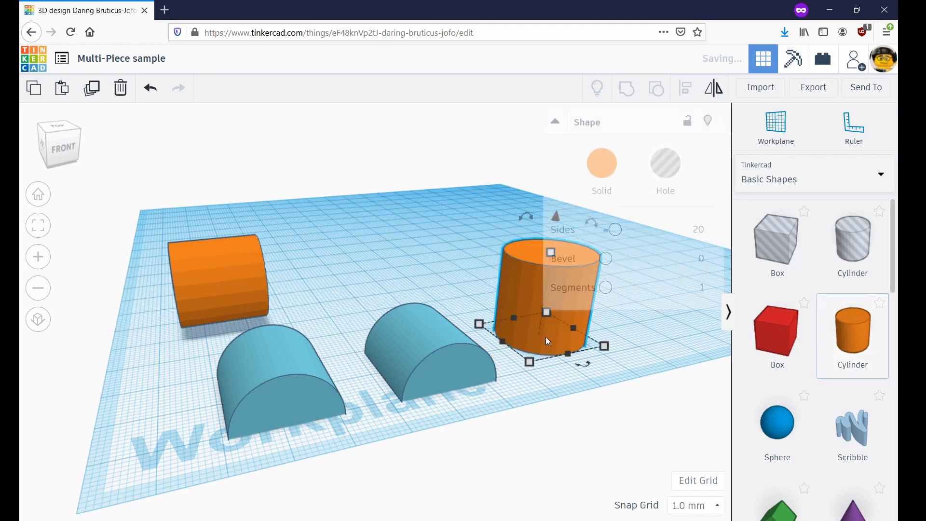
{"action": "left_click", "coordinate": [641, 346]}
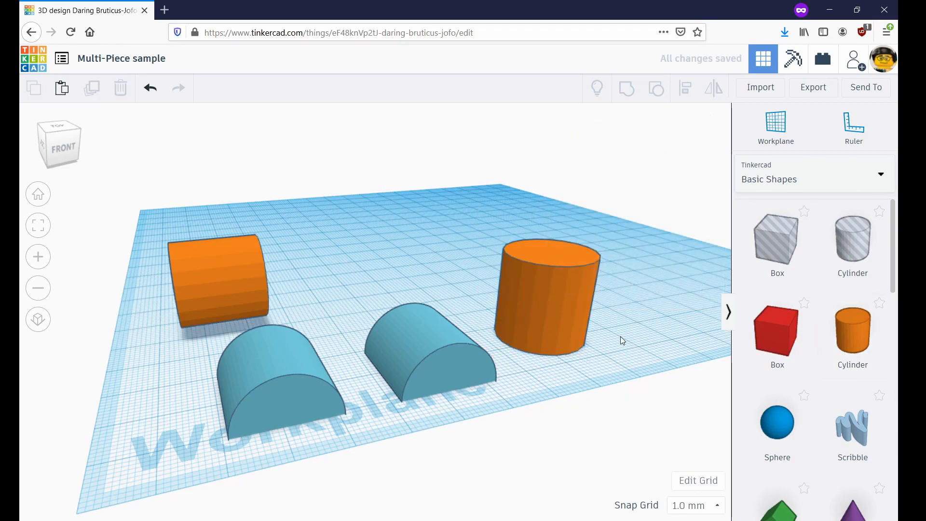
Step: Set the upright cylinder's width and length to 3 mm to make a thin pin
{"action": "scroll", "coordinate": [625, 331], "scroll_direction": "down", "scroll_amount": 4}
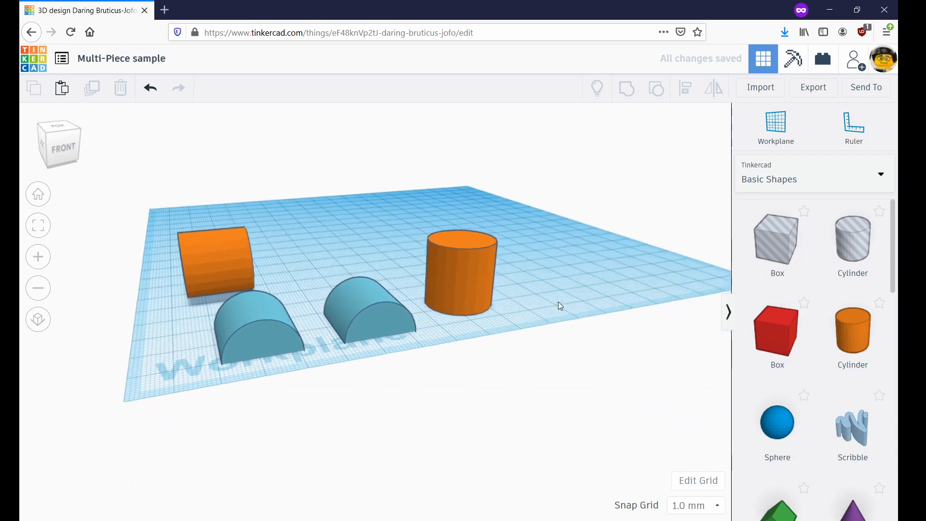
{"action": "left_click", "coordinate": [483, 282]}
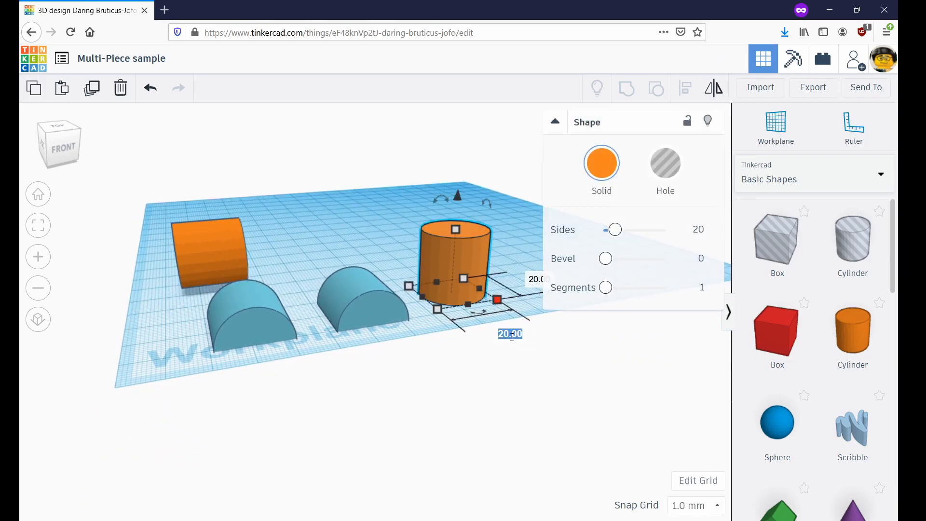
{"action": "middle_click_drag", "start_coordinate": [447, 382], "coordinate": [313, 377]}
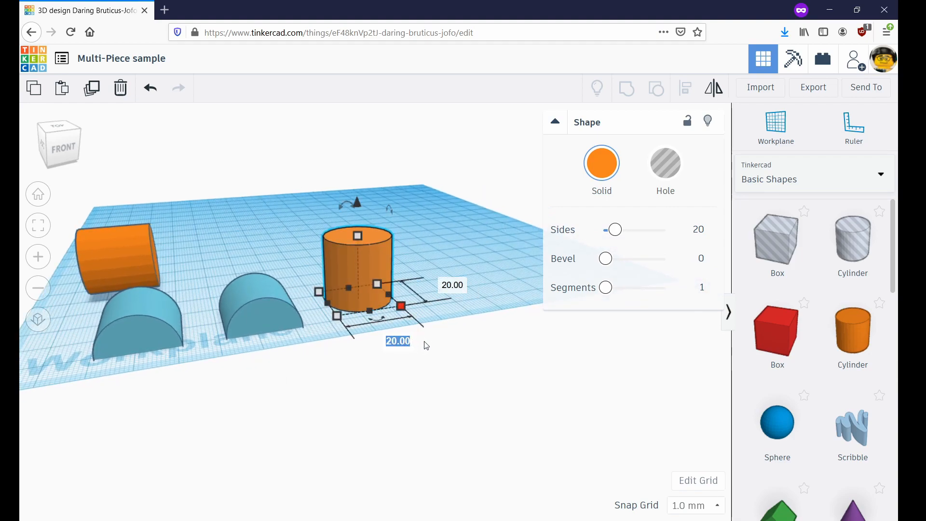
{"action": "key", "text": "Return"}
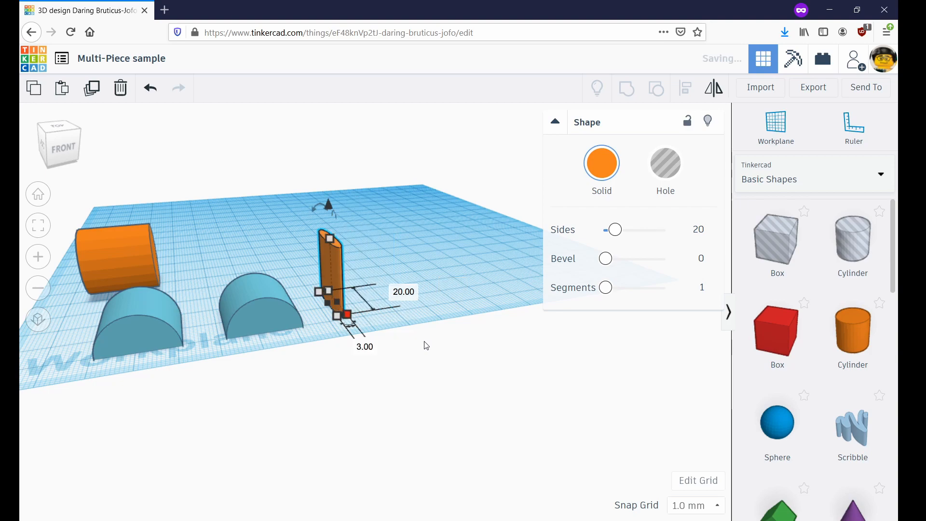
{"action": "left_click", "coordinate": [418, 290]}
{"action": "type", "text": "3"}
{"action": "key", "text": "Return"}
{"action": "left_click", "coordinate": [395, 330]}
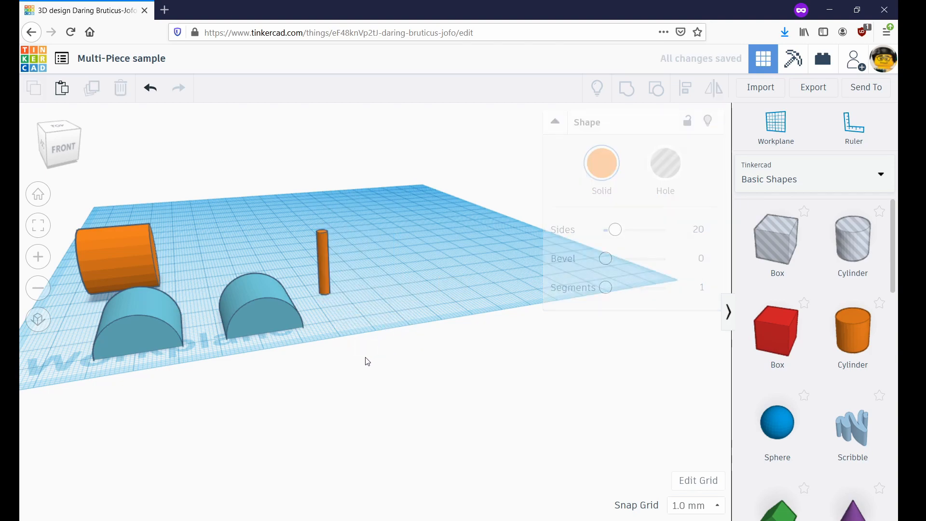
Step: Duplicate the thin pin and move the copy a short distance sideways from the original
{"action": "right_click_drag", "start_coordinate": [355, 337], "coordinate": [328, 318]}
{"action": "left_click", "coordinate": [329, 319]}
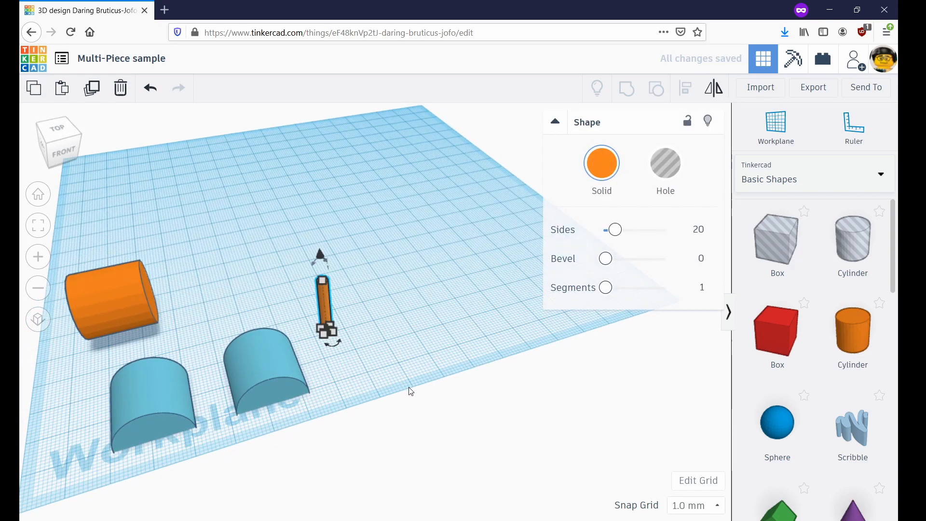
{"action": "key", "text": "ctrl+d"}
{"action": "key", "text": "Right"}
{"action": "key", "text": "Right"}
{"action": "key", "text": "Right"}
{"action": "key", "text": "Right"}
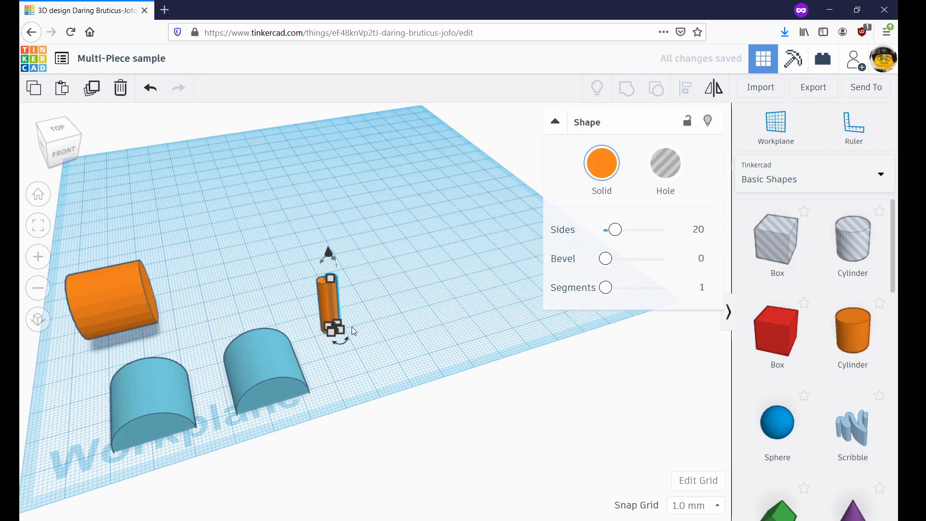
{"action": "key", "text": "Right"}
{"action": "key", "text": "Right"}
{"action": "key", "text": "Right"}
{"action": "key", "text": "Right"}
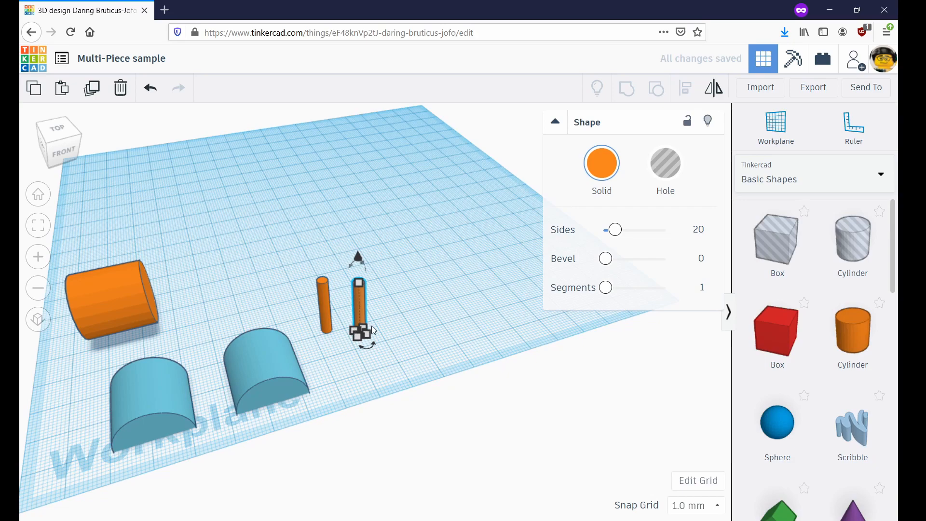
{"action": "left_click", "coordinate": [365, 380]}
{"action": "right_click_drag", "start_coordinate": [332, 410], "coordinate": [343, 394]}
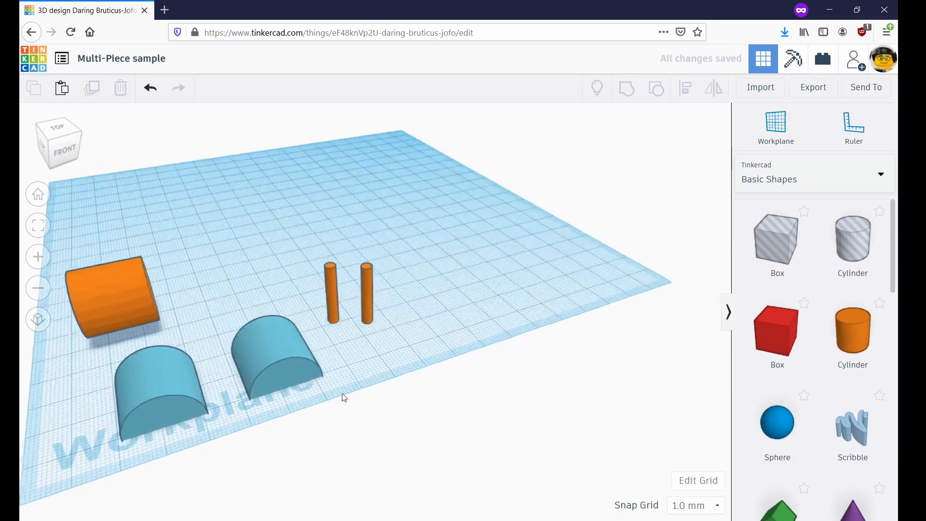
Step: Move one thin pin into the middle of the second round roof and turn it into a hole
{"action": "left_click_drag", "start_coordinate": [360, 285], "coordinate": [271, 319]}
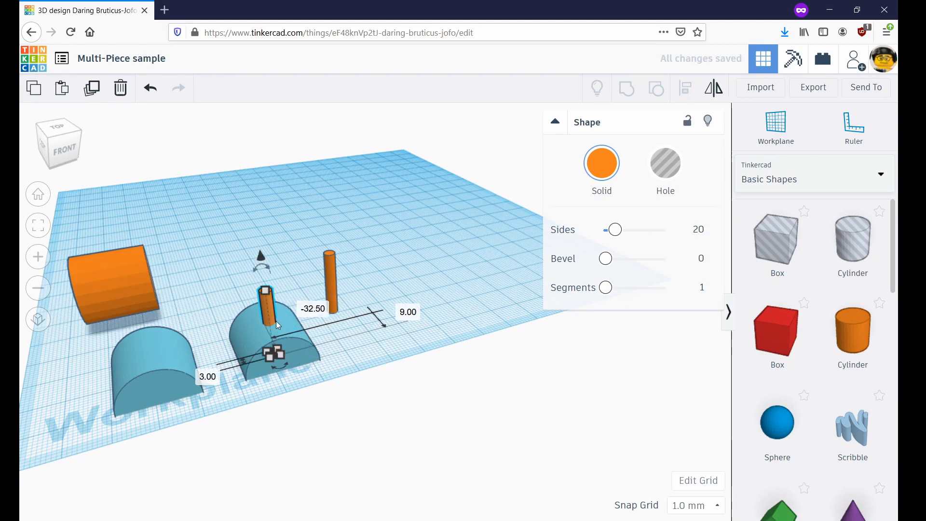
{"action": "left_click", "coordinate": [663, 177]}
Step: Try to move the solid pin onto the first round roof in line with the hole pin, and undo the move
{"action": "left_click_drag", "start_coordinate": [333, 272], "coordinate": [143, 341]}
{"action": "right_click_drag", "start_coordinate": [224, 434], "coordinate": [365, 425]}
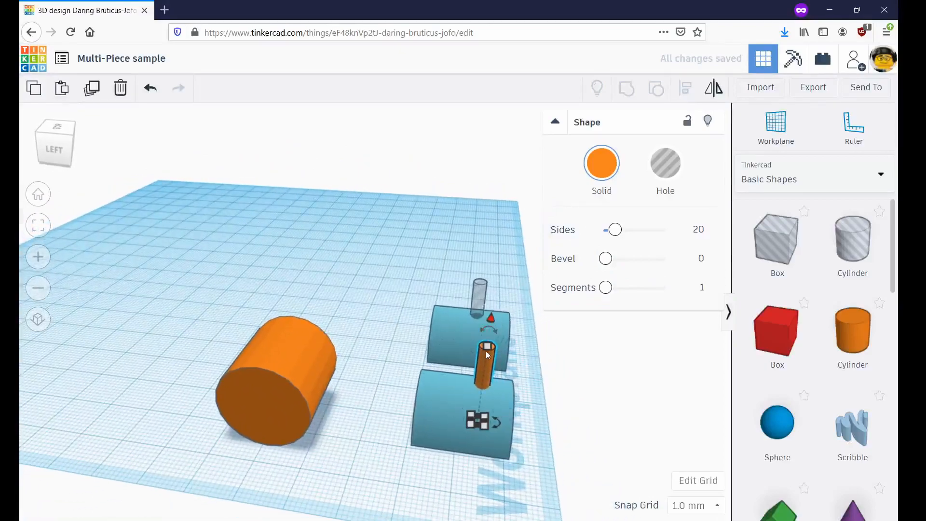
{"action": "left_click", "coordinate": [480, 291], "text": "shift"}
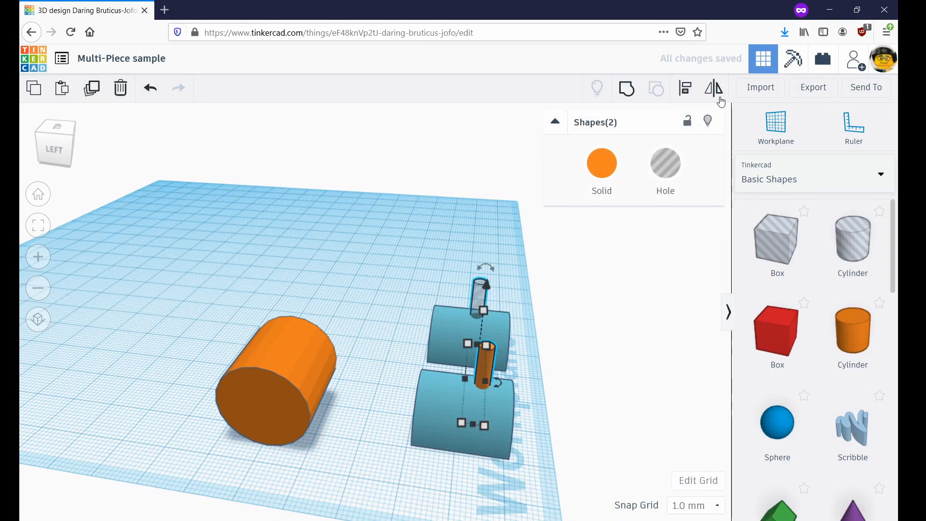
{"action": "left_click", "coordinate": [687, 95]}
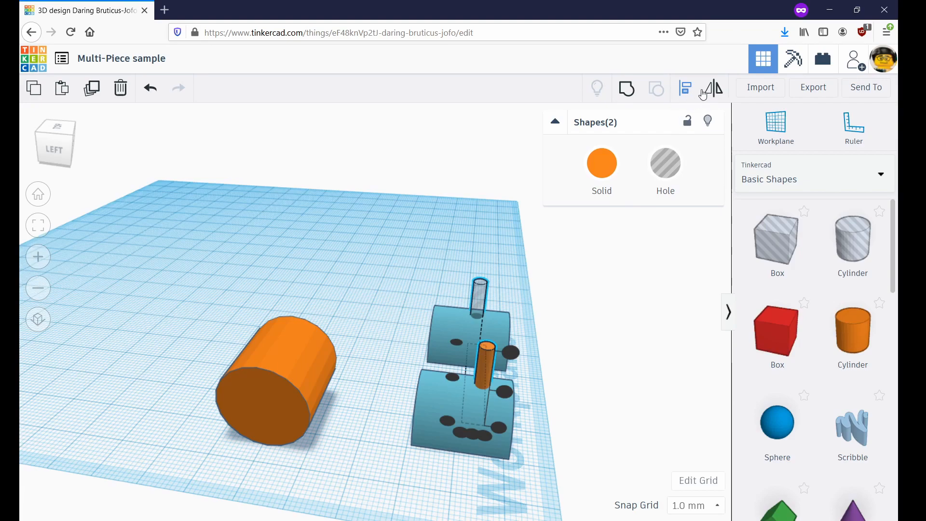
{"action": "left_click", "coordinate": [689, 93]}
{"action": "right_click_drag", "start_coordinate": [484, 380], "coordinate": [390, 269]}
{"action": "right_click_drag", "start_coordinate": [394, 353], "coordinate": [391, 285]}
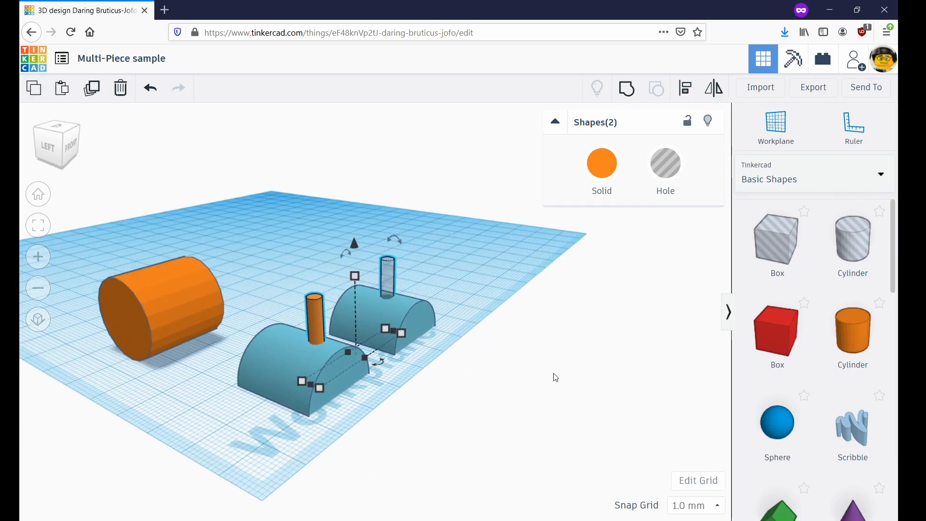
{"action": "key", "text": "ctrl+z"}
{"action": "left_click", "coordinate": [433, 384]}
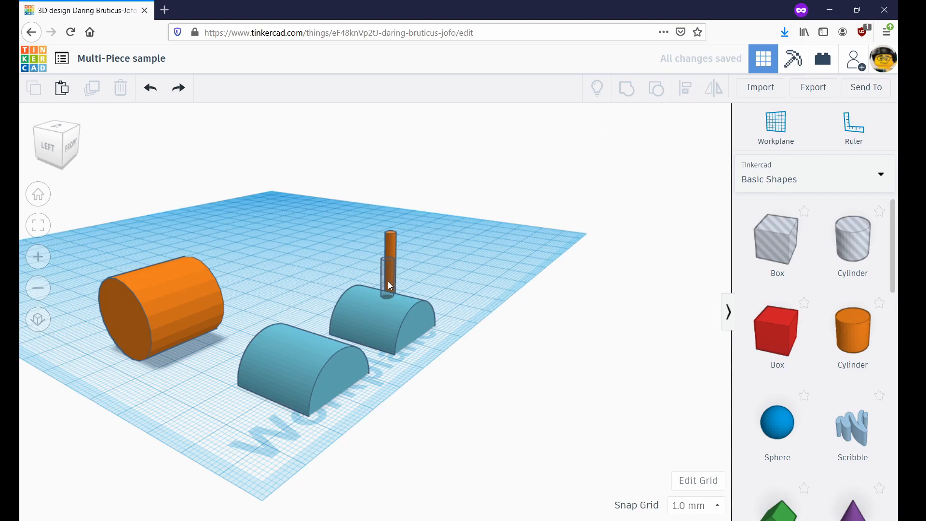
Step: Move the solid pin into the middle of the first round roof
{"action": "left_click", "coordinate": [392, 250]}
{"action": "right_click_drag", "start_coordinate": [442, 317], "coordinate": [377, 290]}
{"action": "left_click_drag", "start_coordinate": [377, 285], "coordinate": [248, 403]}
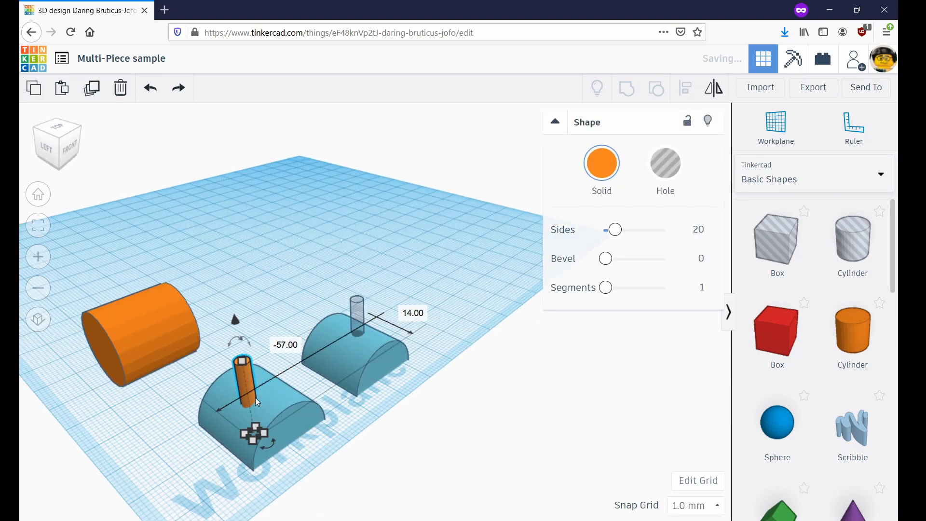
Step: Examine with the Align tool whether the solid pin and the hole pin line up across the two round roofs
{"action": "left_click", "coordinate": [358, 313], "text": "shift"}
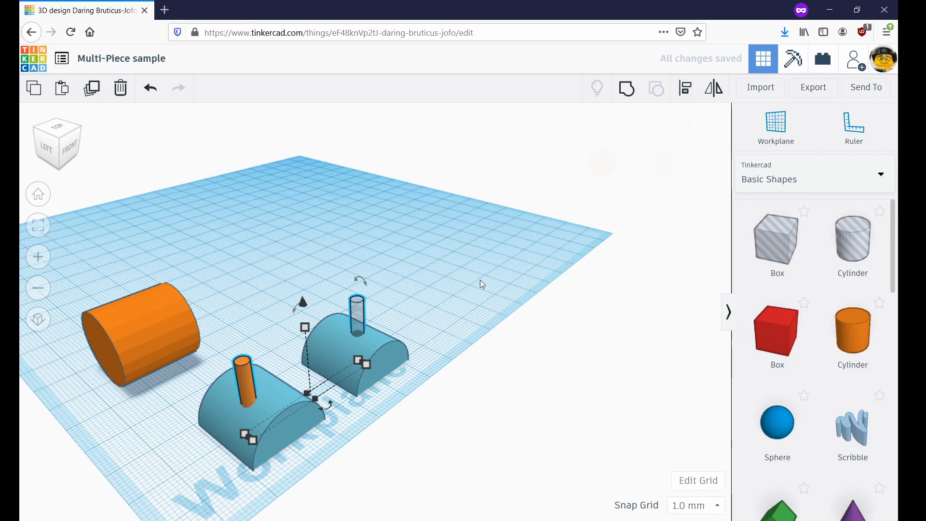
{"action": "left_click", "coordinate": [689, 91]}
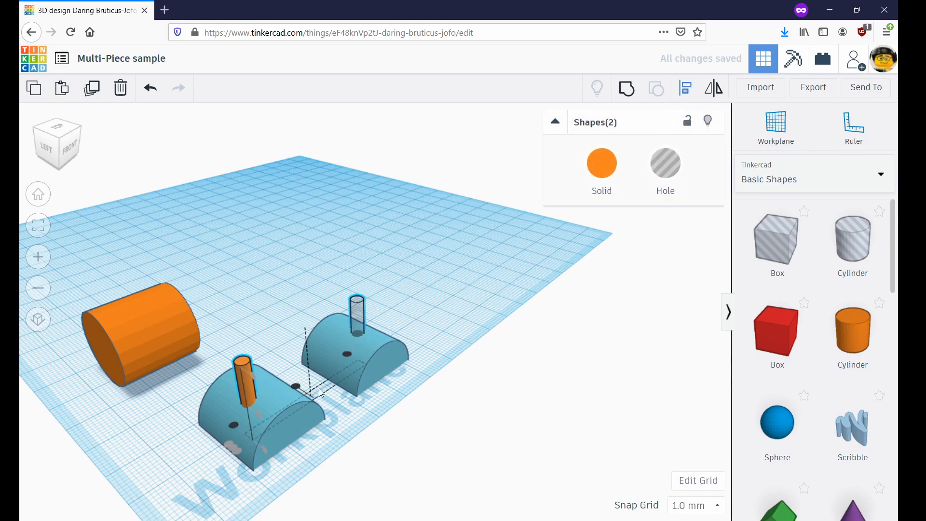
{"action": "right_click_drag", "start_coordinate": [272, 398], "coordinate": [494, 246]}
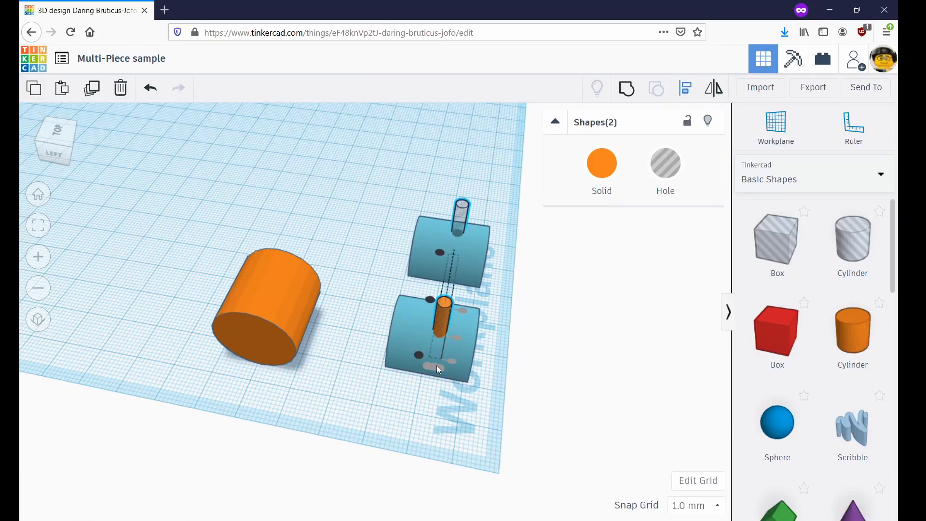
{"action": "left_click", "coordinate": [570, 309]}
{"action": "right_click_drag", "start_coordinate": [505, 306], "coordinate": [419, 366]}
{"action": "left_click", "coordinate": [419, 366]}
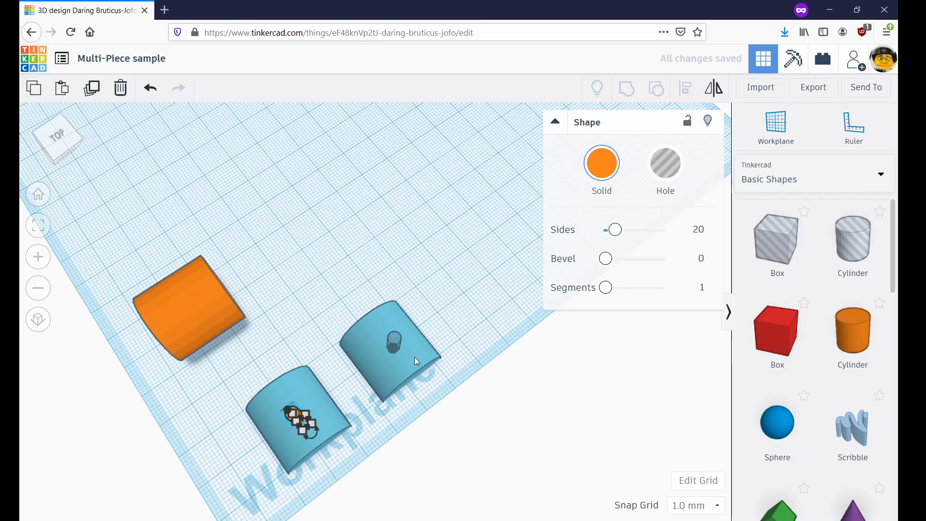
{"action": "left_click", "coordinate": [394, 343]}
{"action": "right_click_drag", "start_coordinate": [448, 404], "coordinate": [400, 386]}
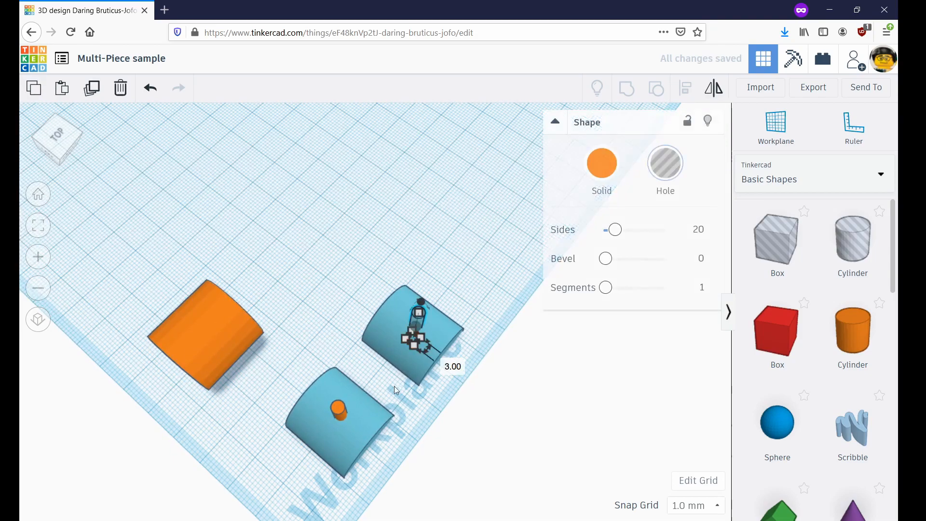
{"action": "left_click", "coordinate": [339, 411], "text": "shift"}
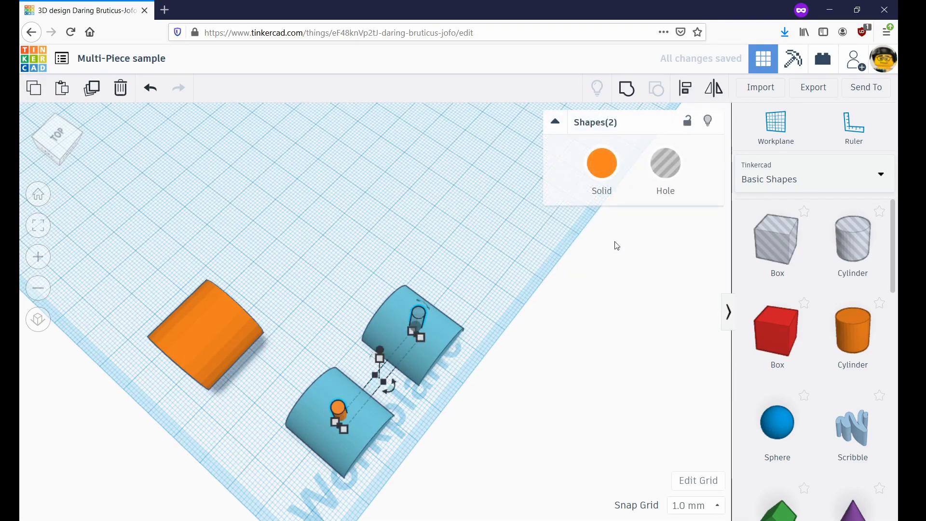
{"action": "left_click", "coordinate": [686, 89]}
{"action": "right_click_drag", "start_coordinate": [397, 392], "coordinate": [375, 216]}
{"action": "left_click", "coordinate": [472, 300]}
Step: Lower the hole pin in the second round roof to 14 mm below the workplane
{"action": "left_click", "coordinate": [377, 217]}
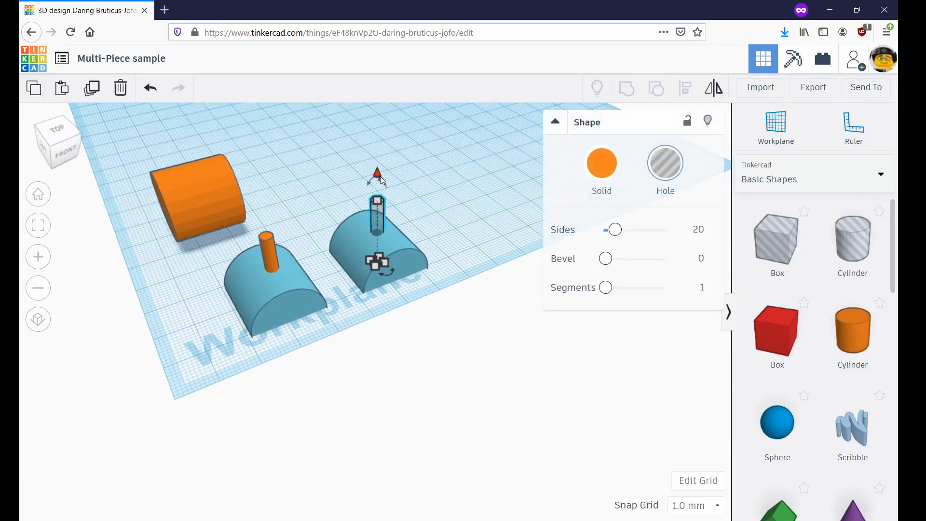
{"action": "left_click_drag", "start_coordinate": [378, 176], "coordinate": [377, 222]}
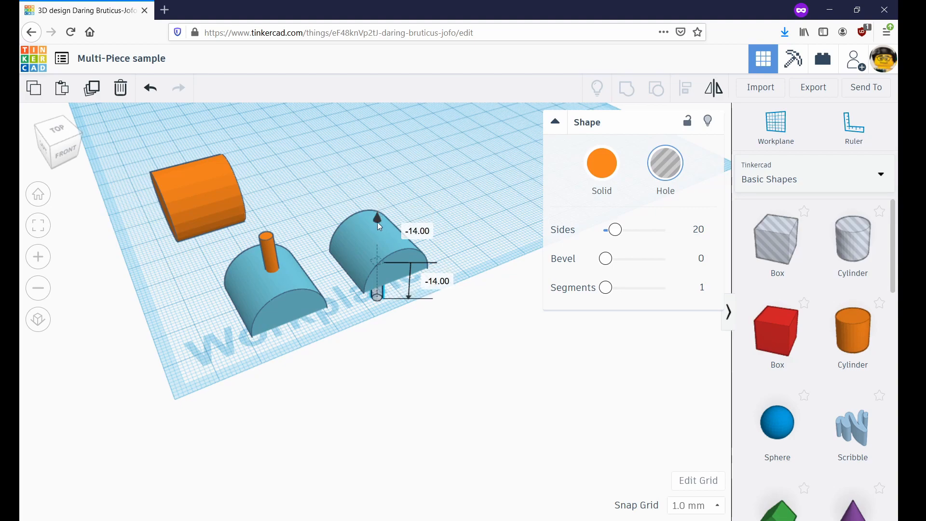
Step: Lower the solid pin in the middle of the first round roof to 13 mm below the workplane
{"action": "right_click_drag", "start_coordinate": [434, 200], "coordinate": [409, 174]}
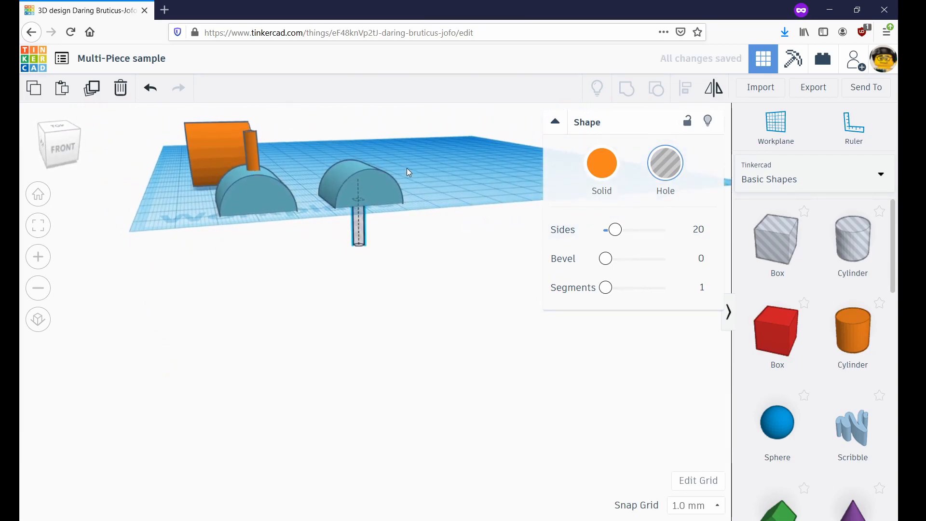
{"action": "mouse_move", "coordinate": [409, 142]}
{"action": "right_mouse_down"}
{"action": "mouse_move", "coordinate": [363, 143]}
{"action": "mouse_move", "coordinate": [413, 143]}
{"action": "right_mouse_up"}
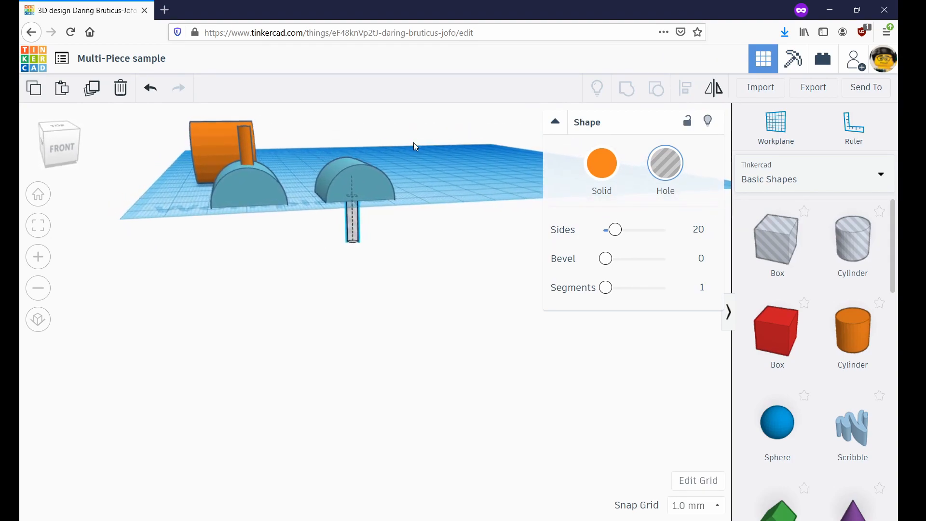
{"action": "right_click_drag", "start_coordinate": [300, 136], "coordinate": [241, 208]}
{"action": "left_click_drag", "start_coordinate": [250, 213], "coordinate": [177, 230]}
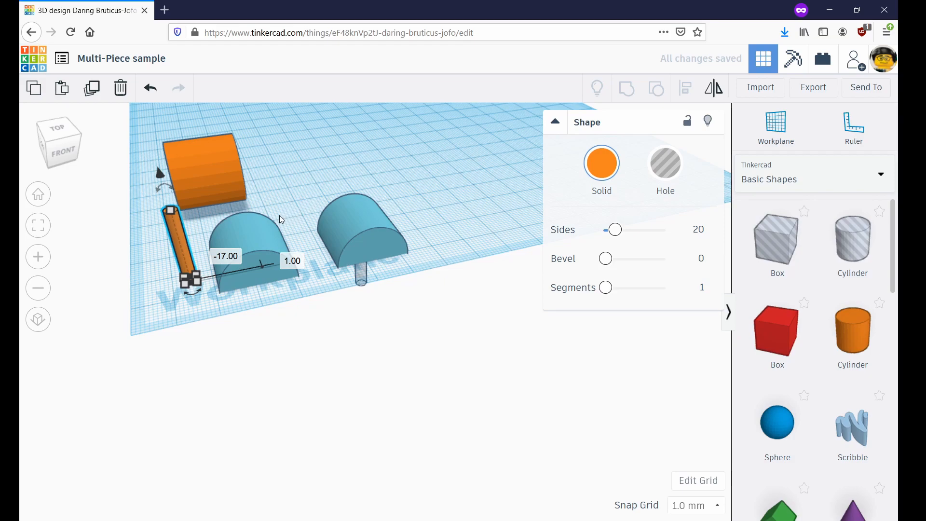
{"action": "left_click_drag", "start_coordinate": [178, 240], "coordinate": [245, 219]}
{"action": "left_click_drag", "start_coordinate": [238, 175], "coordinate": [242, 220]}
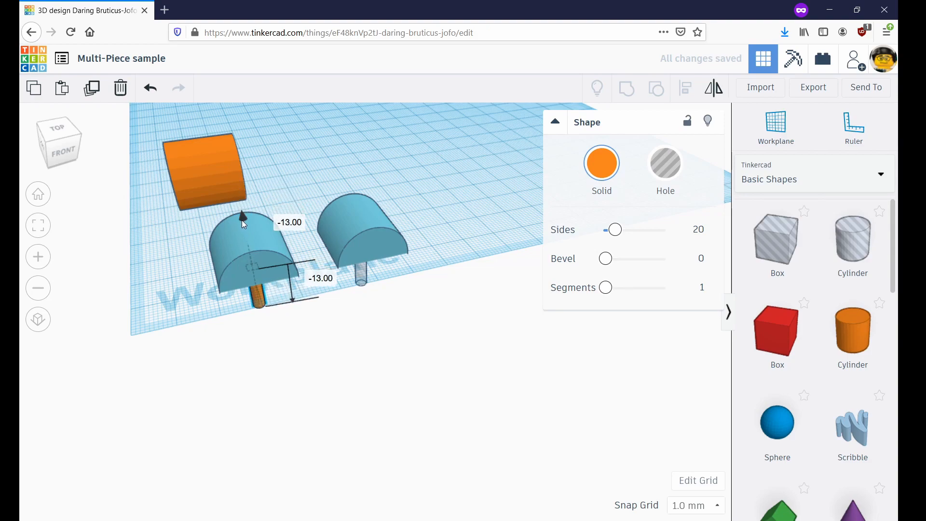
{"action": "right_click_drag", "start_coordinate": [297, 182], "coordinate": [359, 110]}
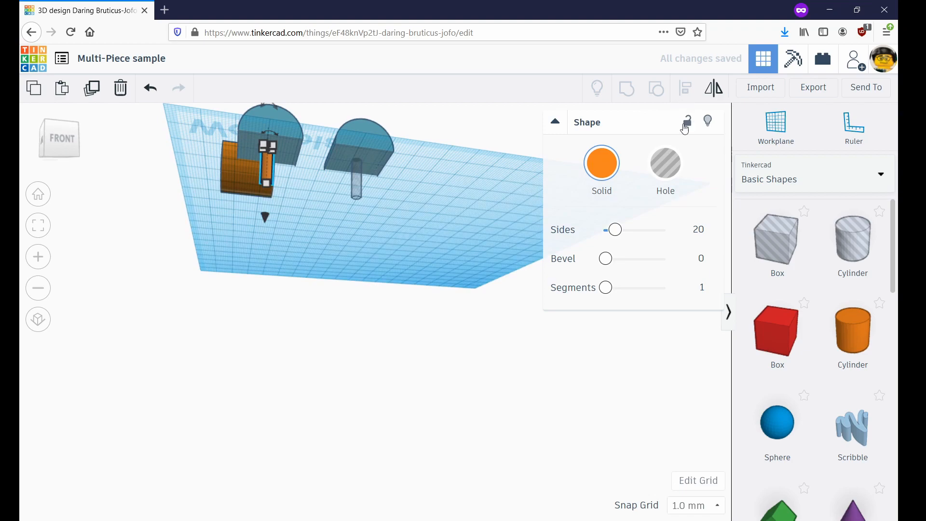
Step: Group the hole pin with the second round roof to cut the pin hole
{"action": "left_click", "coordinate": [366, 172]}
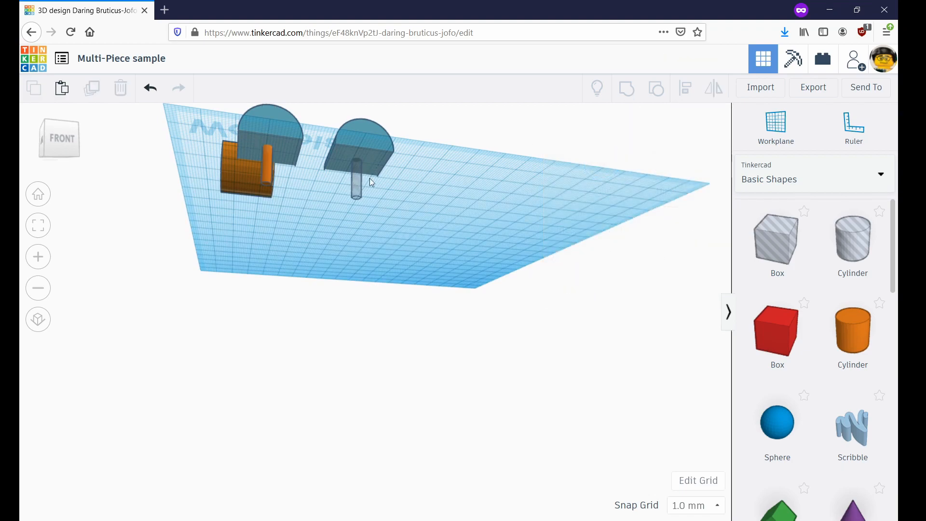
{"action": "left_click", "coordinate": [359, 181]}
{"action": "left_click", "coordinate": [377, 138], "text": "shift"}
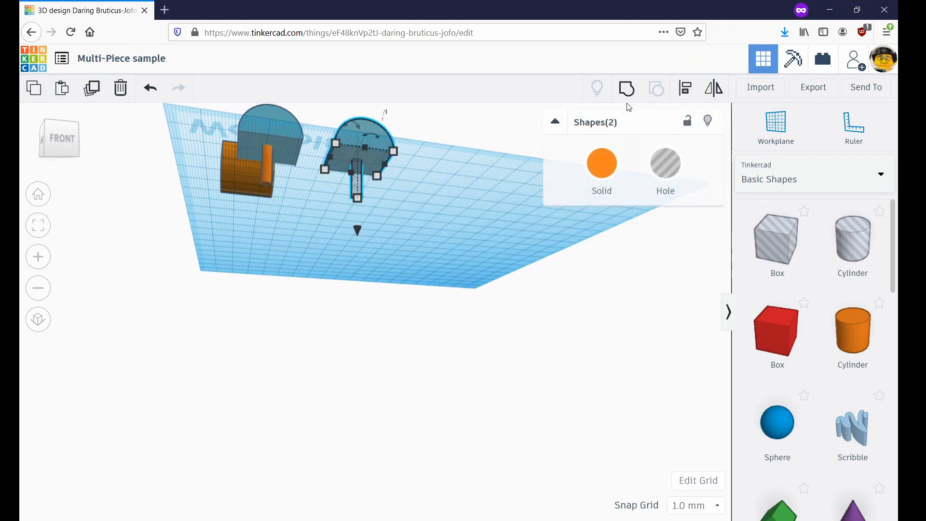
{"action": "key", "text": "ctrl+g"}
{"action": "right_click_drag", "start_coordinate": [414, 177], "coordinate": [426, 141]}
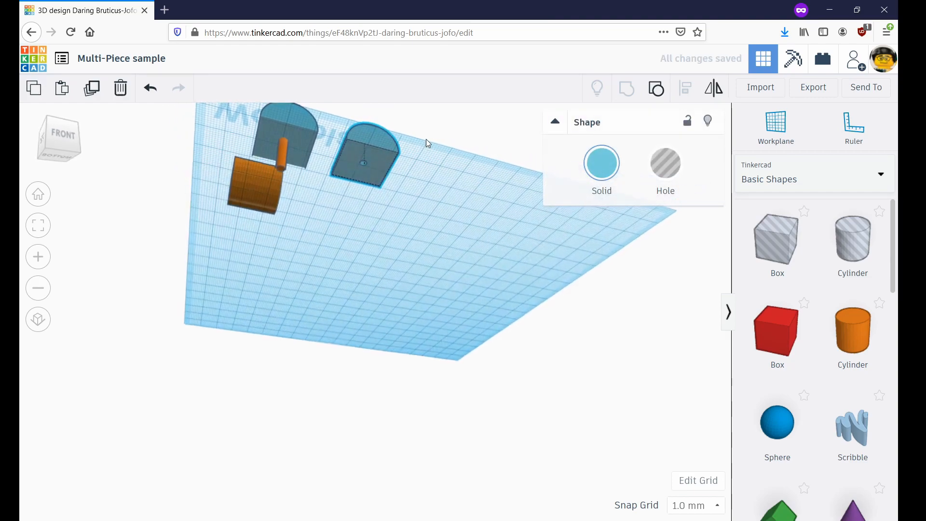
Step: Group the solid pin with the first round roof
{"action": "left_click", "coordinate": [292, 141]}
{"action": "left_click", "coordinate": [281, 158], "text": "shift"}
{"action": "left_click", "coordinate": [626, 88]}
Step: Place the half with the pin upside down beneath the second round roof and raise it until the flat faces meet
{"action": "right_click_drag", "start_coordinate": [343, 221], "coordinate": [294, 203]}
{"action": "left_click_drag", "start_coordinate": [259, 118], "coordinate": [357, 232]}
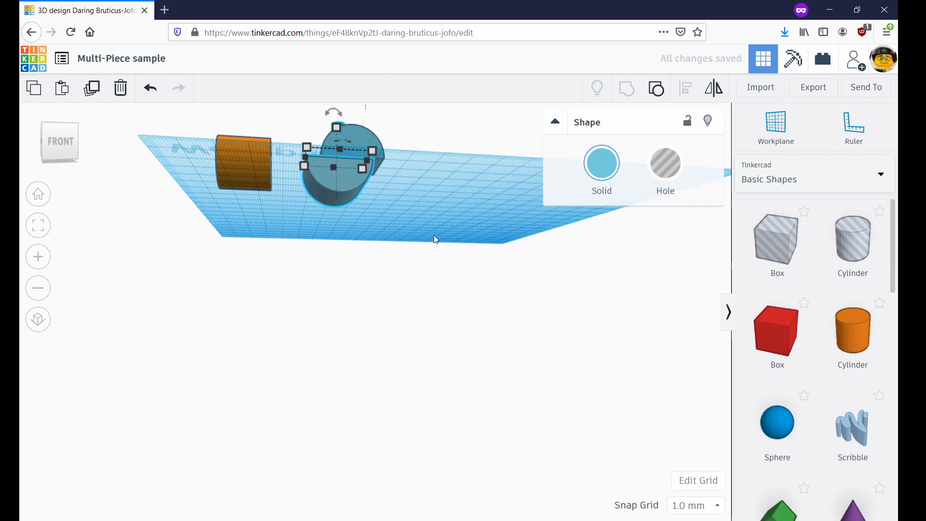
{"action": "right_click_drag", "start_coordinate": [420, 250], "coordinate": [445, 202]}
{"action": "mouse_move", "coordinate": [419, 205]}
{"action": "right_mouse_down"}
{"action": "mouse_move", "coordinate": [413, 195]}
{"action": "mouse_move", "coordinate": [560, 219]}
{"action": "mouse_move", "coordinate": [480, 307]}
{"action": "mouse_move", "coordinate": [507, 291]}
{"action": "mouse_move", "coordinate": [321, 271]}
{"action": "mouse_move", "coordinate": [314, 246]}
{"action": "mouse_move", "coordinate": [368, 261]}
{"action": "mouse_move", "coordinate": [407, 193]}
{"action": "right_mouse_up"}
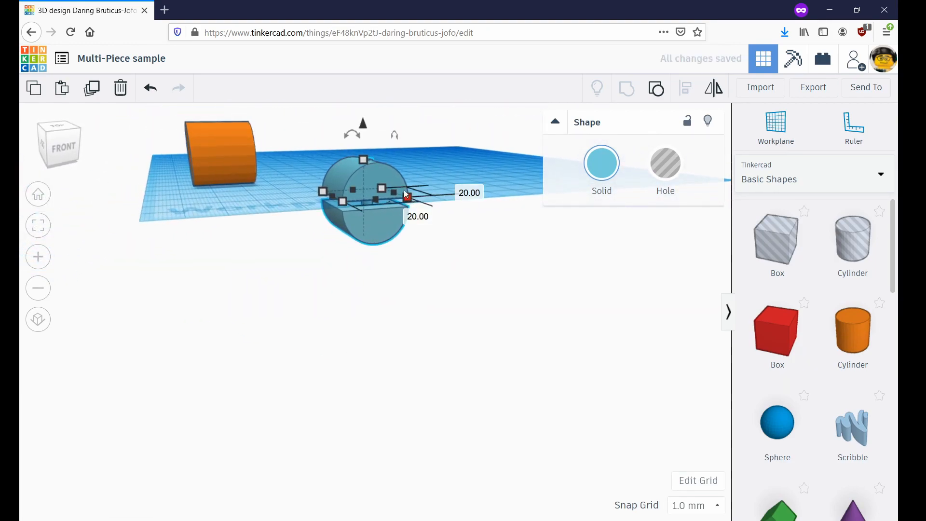
{"action": "left_click_drag", "start_coordinate": [365, 124], "coordinate": [374, 145]}
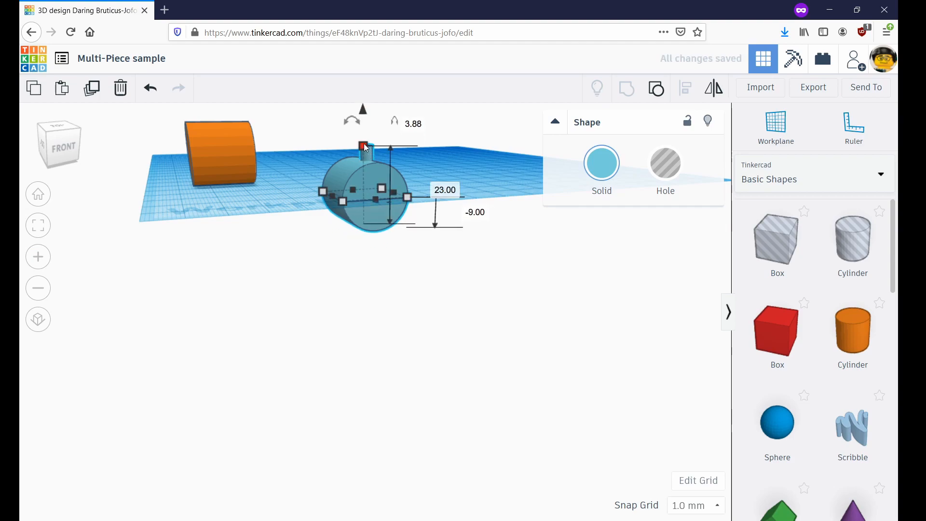
{"action": "mouse_move", "coordinate": [365, 114]}
{"action": "left_mouse_down"}
{"action": "mouse_move", "coordinate": [363, 133]}
{"action": "mouse_move", "coordinate": [363, 118]}
{"action": "left_mouse_up"}
{"action": "right_click_drag", "start_coordinate": [429, 167], "coordinate": [256, 144]}
{"action": "left_click", "coordinate": [256, 144]}
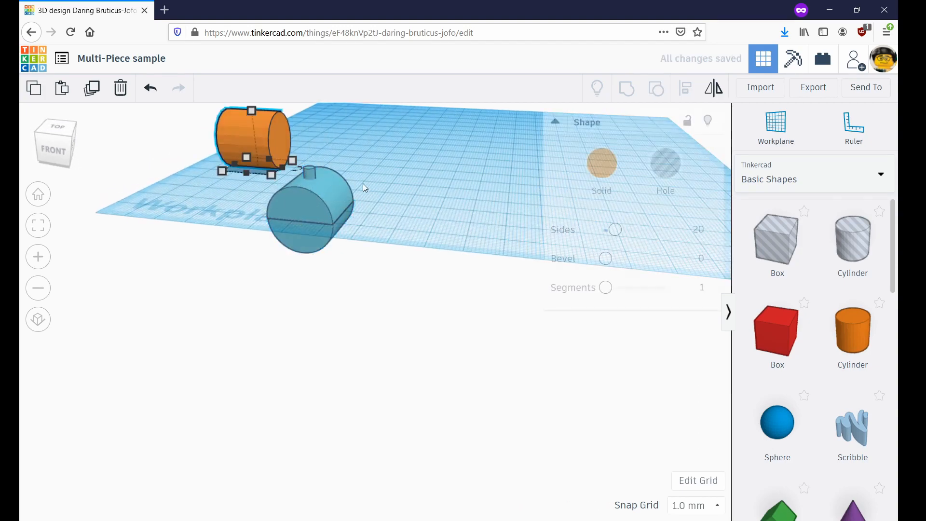
Step: Move the two joined halves together beside the original cylinder and raise them
{"action": "left_click", "coordinate": [332, 205]}
{"action": "left_click", "coordinate": [309, 173], "text": "shift"}
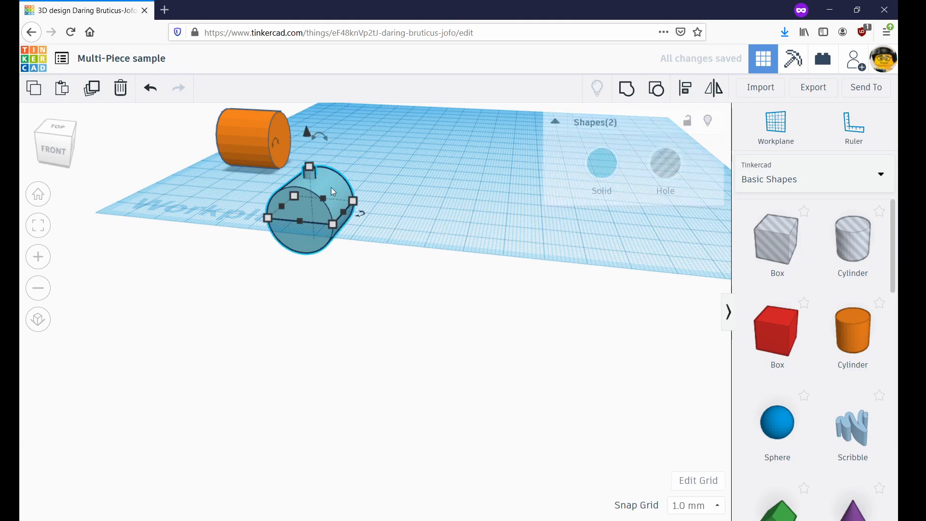
{"action": "left_click_drag", "start_coordinate": [337, 203], "coordinate": [366, 173]}
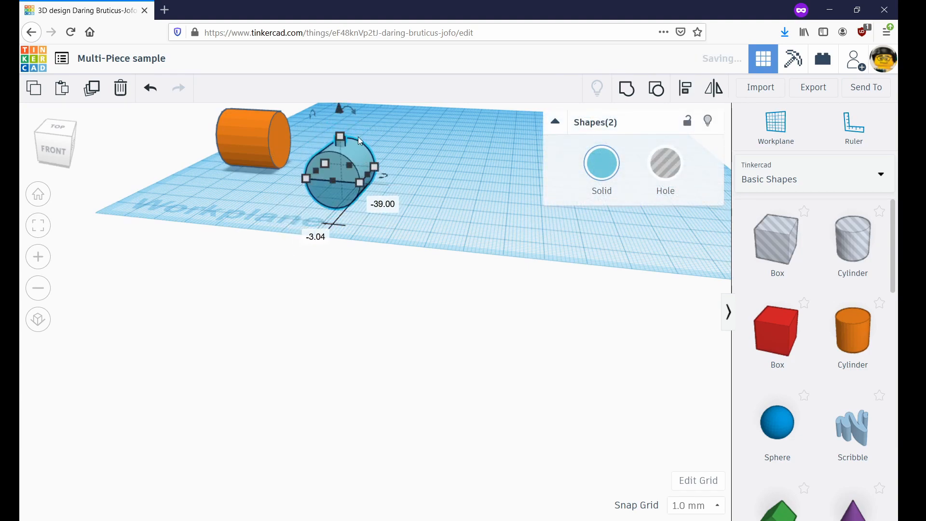
{"action": "left_click_drag", "start_coordinate": [341, 112], "coordinate": [356, 123]}
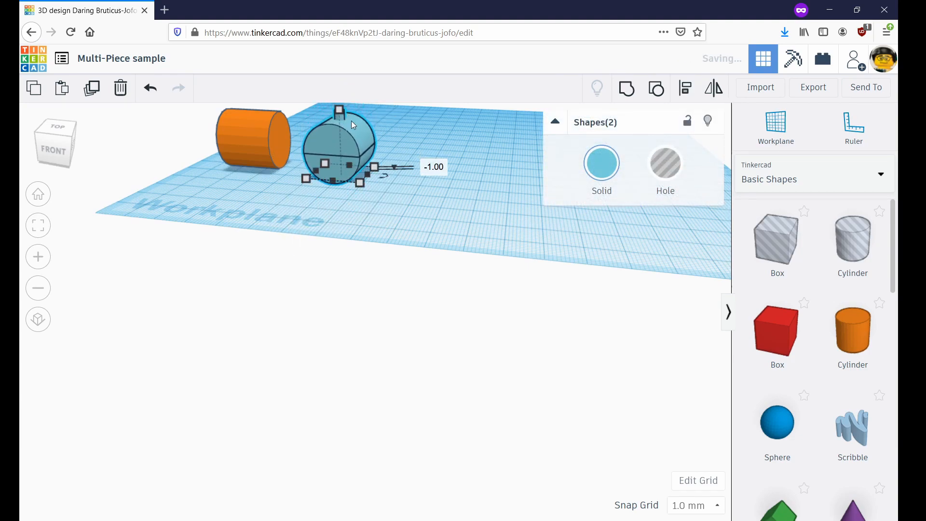
Step: Undo the joining and grouping back to the solid pin standing out of the top of the first round roof
{"action": "right_click_drag", "start_coordinate": [292, 206], "coordinate": [368, 212]}
{"action": "key", "text": "ctrl+z"}
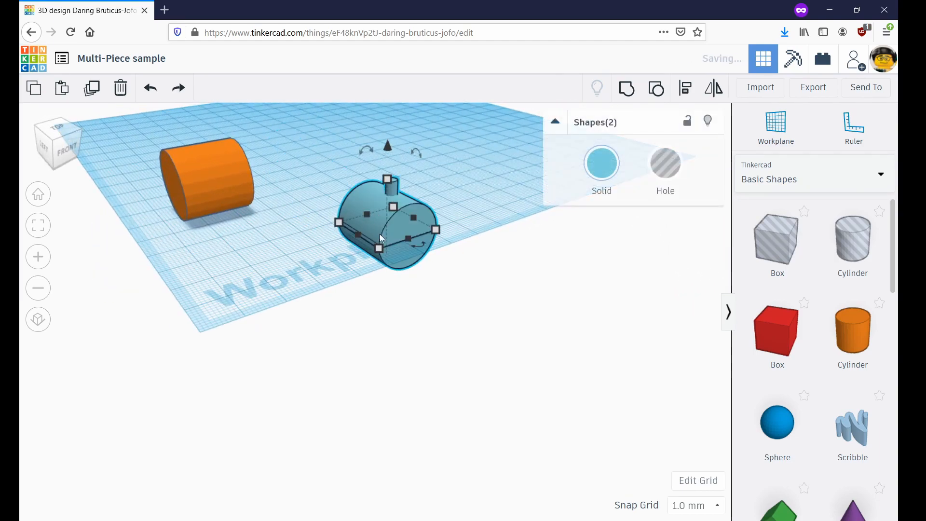
{"action": "key", "text": "ctrl+z"}
{"action": "key", "text": "ctrl+z"}
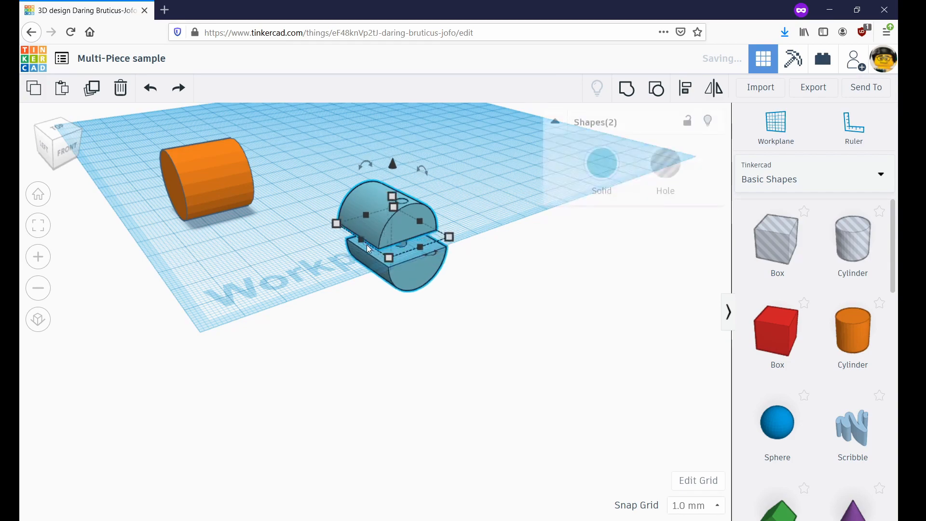
{"action": "key", "text": "ctrl+z"}
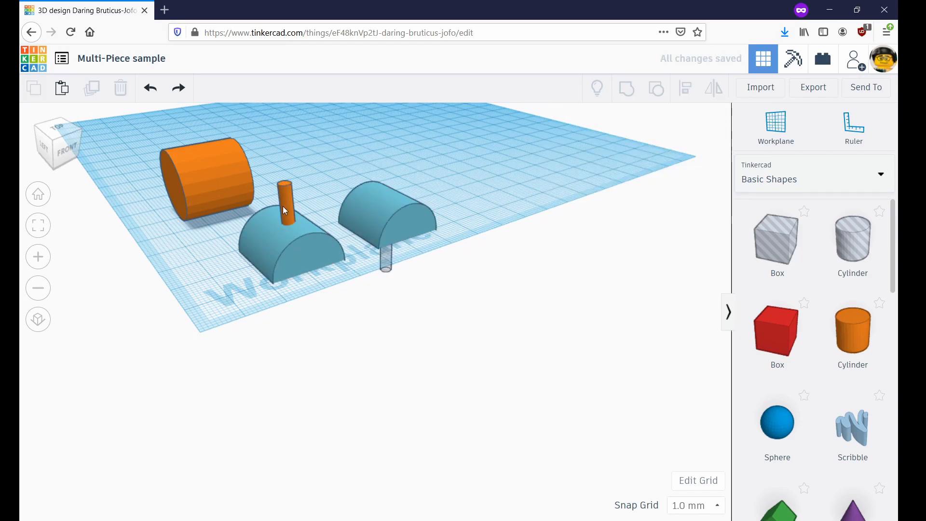
Step: Shorten the solid pin to 16 mm and lower it to 8 mm below the workplane
{"action": "left_click", "coordinate": [289, 194]}
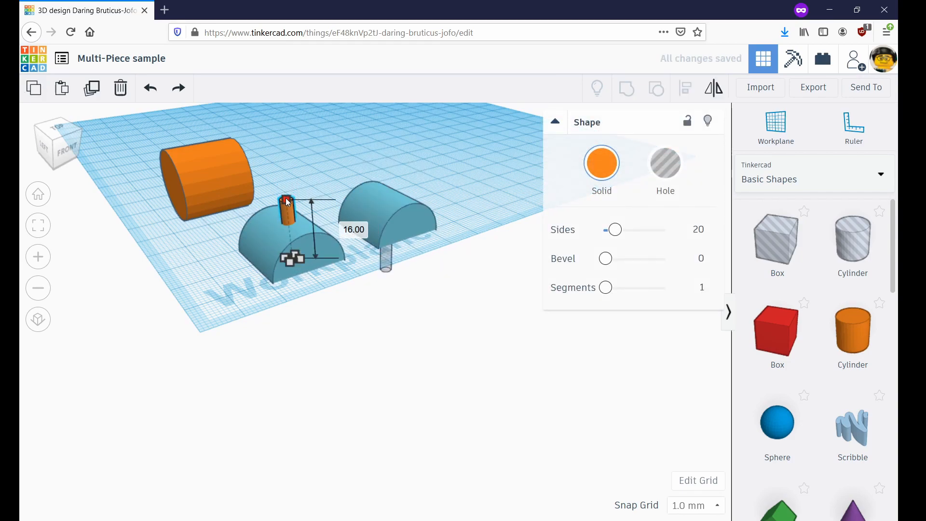
{"action": "left_click_drag", "start_coordinate": [288, 202], "coordinate": [288, 203]}
{"action": "left_click_drag", "start_coordinate": [283, 171], "coordinate": [328, 268]}
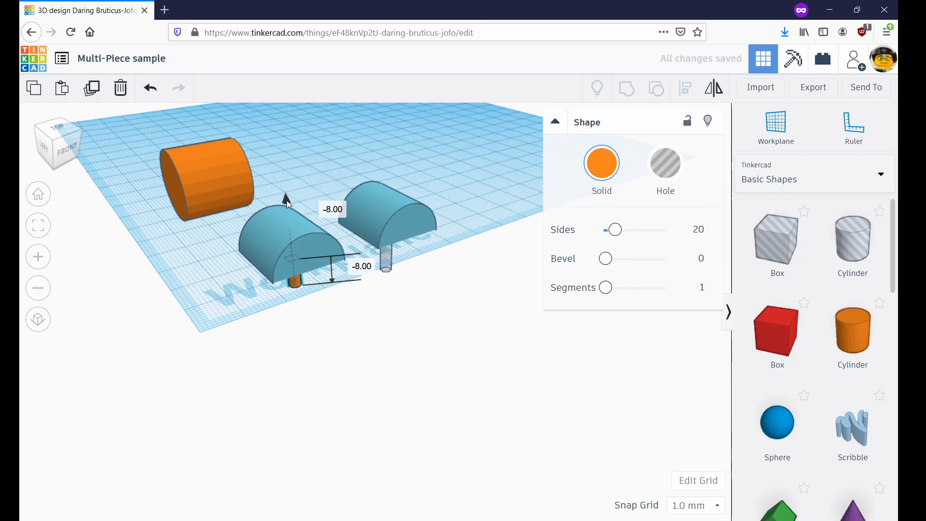
Step: Group the solid pin with the first round roof and the hole pin with the second round roof
{"action": "left_click", "coordinate": [319, 242], "text": "shift"}
{"action": "key", "text": "ctrl+g"}
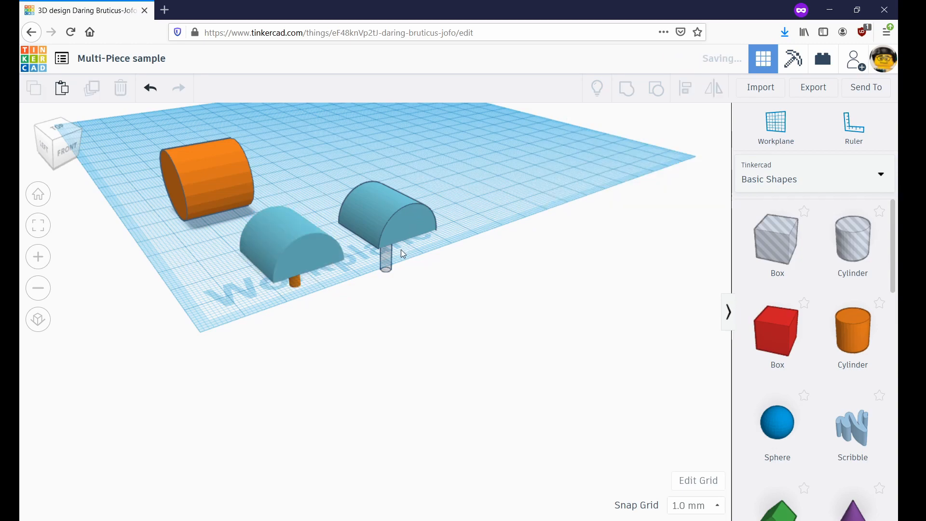
{"action": "left_click", "coordinate": [386, 254]}
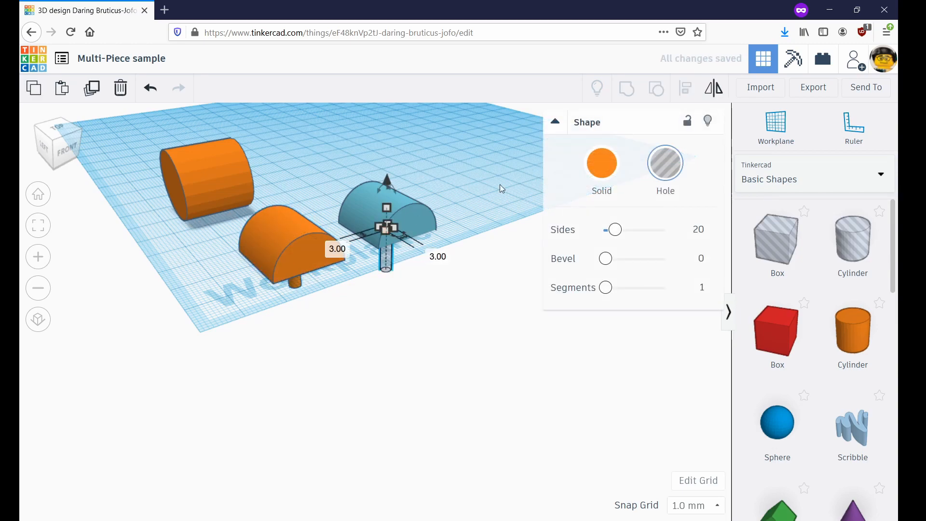
{"action": "left_click", "coordinate": [413, 217], "text": "shift"}
{"action": "left_click", "coordinate": [631, 97]}
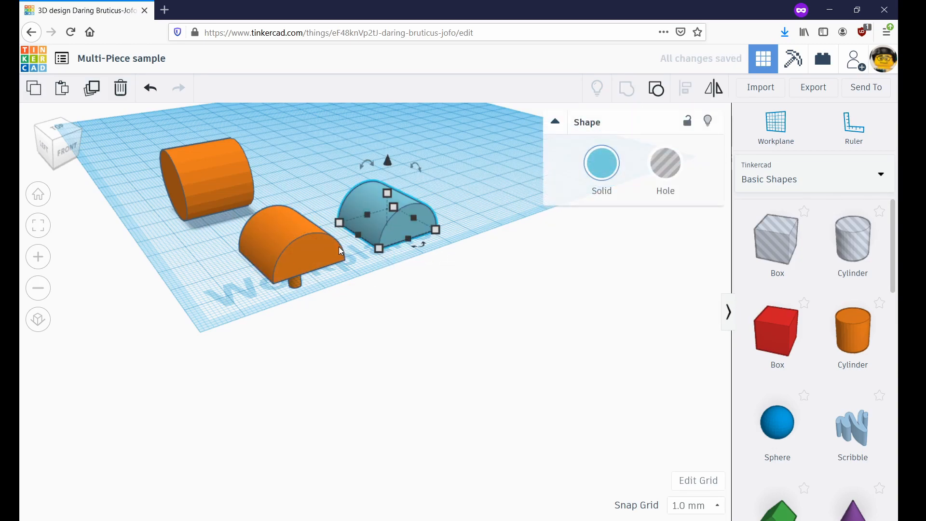
Step: Turn the half with the pin upside down in 90° rotations so that its pin points upward
{"action": "left_click", "coordinate": [311, 268]}
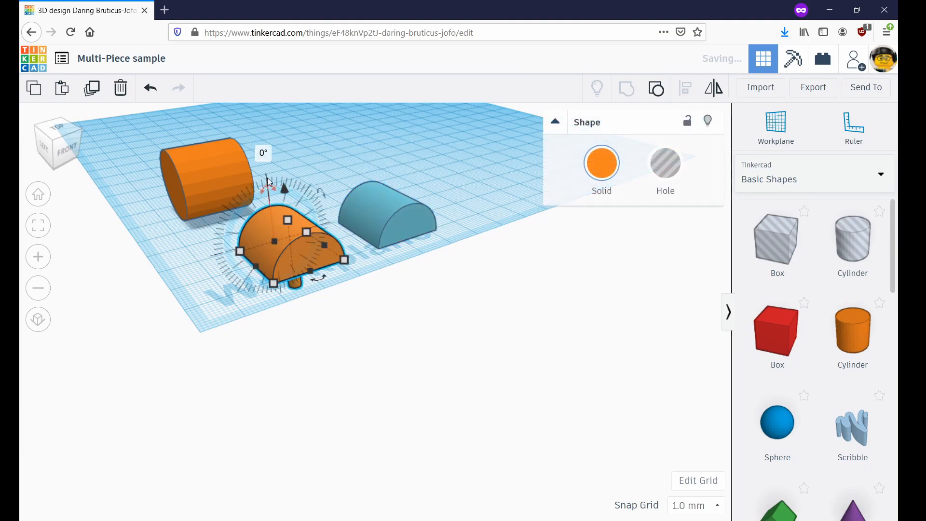
{"action": "type", "text": "90"}
{"action": "key", "text": "Return"}
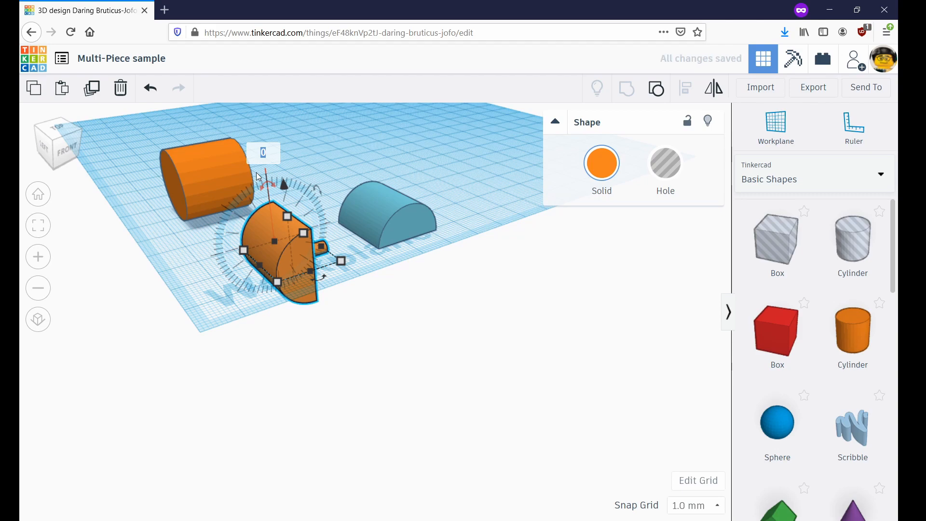
{"action": "key", "text": "Return"}
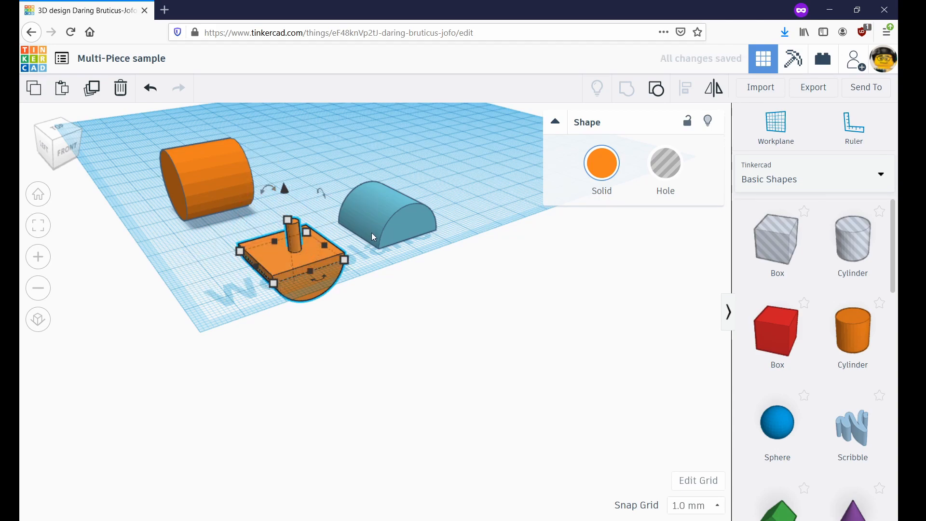
Step: Raise both halves above the workplane, with the second round roof higher than the half with the pin
{"action": "left_click_drag", "start_coordinate": [286, 191], "coordinate": [281, 153]}
{"action": "right_click_drag", "start_coordinate": [293, 229], "coordinate": [364, 214]}
{"action": "left_click", "coordinate": [351, 207]}
{"action": "left_click_drag", "start_coordinate": [352, 162], "coordinate": [348, 93]}
Step: Move the half with the pin sideways until it sits directly beneath the second round roof
{"action": "left_click", "coordinate": [248, 214]}
{"action": "key", "text": "Right"}
{"action": "key", "text": "Right"}
{"action": "key", "text": "Right"}
{"action": "key", "text": "Right"}
{"action": "key", "text": "Right"}
{"action": "key", "text": "Right"}
{"action": "key", "text": "Right"}
{"action": "key", "text": "Right"}
{"action": "key", "text": "Right"}
{"action": "key", "text": "Right"}
{"action": "key", "text": "Right"}
{"action": "key", "text": "Right"}
{"action": "key", "text": "Right"}
{"action": "key", "text": "Right"}
{"action": "key", "text": "Right"}
{"action": "key", "text": "Right"}
{"action": "key", "text": "Right"}
{"action": "key", "text": "Right"}
{"action": "key", "text": "Right"}
{"action": "key", "text": "Right"}
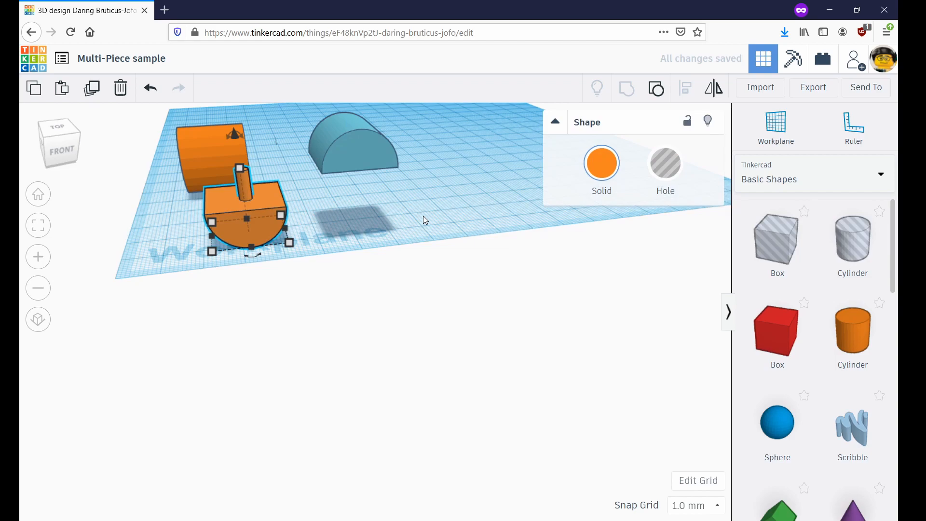
Step: Bring the two halves together vertically so the pin enters the hole and they form a closed cylinder
{"action": "right_click_drag", "start_coordinate": [432, 223], "coordinate": [572, 242]}
{"action": "right_click_drag", "start_coordinate": [502, 247], "coordinate": [372, 213]}
{"action": "left_click", "coordinate": [378, 211]}
{"action": "left_click_drag", "start_coordinate": [380, 181], "coordinate": [382, 186]}
{"action": "right_click_drag", "start_coordinate": [452, 205], "coordinate": [444, 185]}
{"action": "left_click_drag", "start_coordinate": [359, 124], "coordinate": [360, 134]}
{"action": "right_click_drag", "start_coordinate": [461, 215], "coordinate": [419, 199]}
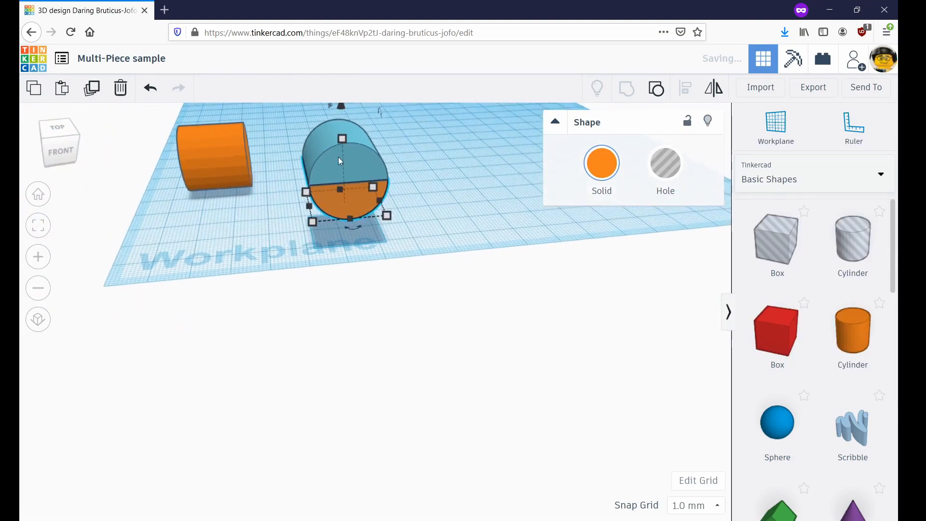
Step: Group the two halves into one cylinder and bring the original cylinder forward for comparison
{"action": "left_click", "coordinate": [336, 170], "text": "shift"}
{"action": "left_click", "coordinate": [626, 88]}
{"action": "right_click_drag", "start_coordinate": [263, 241], "coordinate": [212, 200]}
{"action": "left_click_drag", "start_coordinate": [212, 202], "coordinate": [293, 255]}
{"action": "right_click_drag", "start_coordinate": [399, 236], "coordinate": [288, 256]}
{"action": "left_click_drag", "start_coordinate": [412, 208], "coordinate": [407, 210]}
{"action": "right_click_drag", "start_coordinate": [431, 285], "coordinate": [424, 261]}
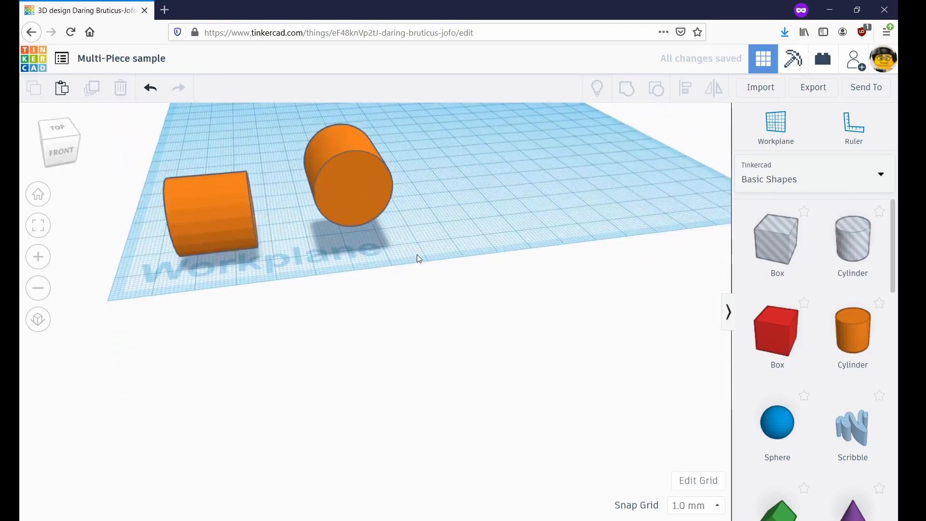
Step: Undo the assembly, grouping and pin lowering until both pins stand out of the tops of the ungrouped round roofs
{"action": "key", "text": "ctrl+z"}
{"action": "key", "text": "ctrl+z"}
{"action": "key", "text": "ctrl+z"}
{"action": "key", "text": "ctrl+z"}
{"action": "key", "text": "ctrl+z"}
{"action": "key", "text": "ctrl+z"}
{"action": "key", "text": "ctrl+z"}
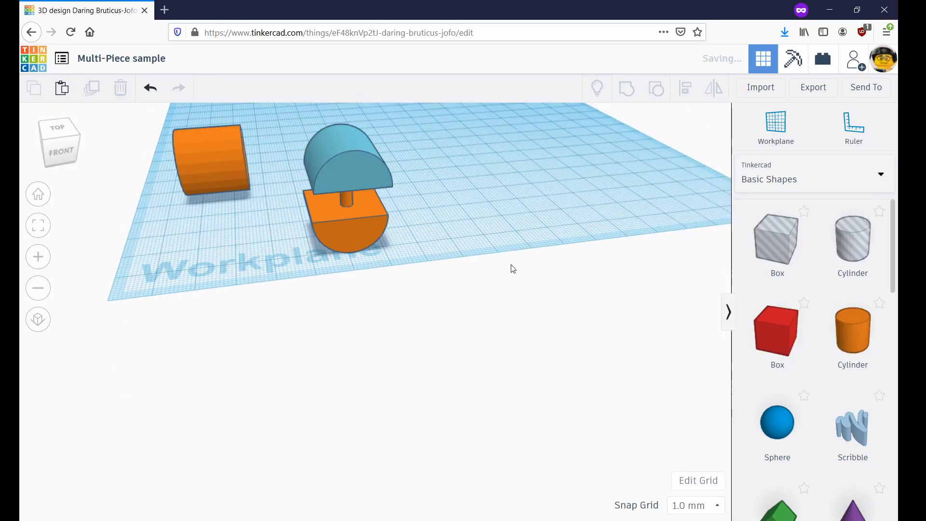
{"action": "key", "text": "ctrl+z"}
{"action": "key", "text": "ctrl+z"}
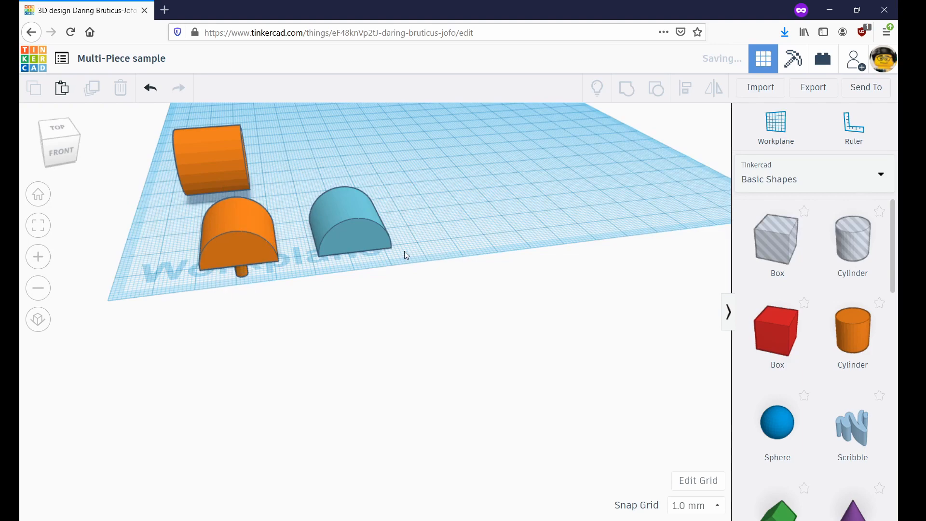
{"action": "key", "text": "ctrl+z"}
{"action": "key", "text": "ctrl+y"}
{"action": "key", "text": "ctrl+y"}
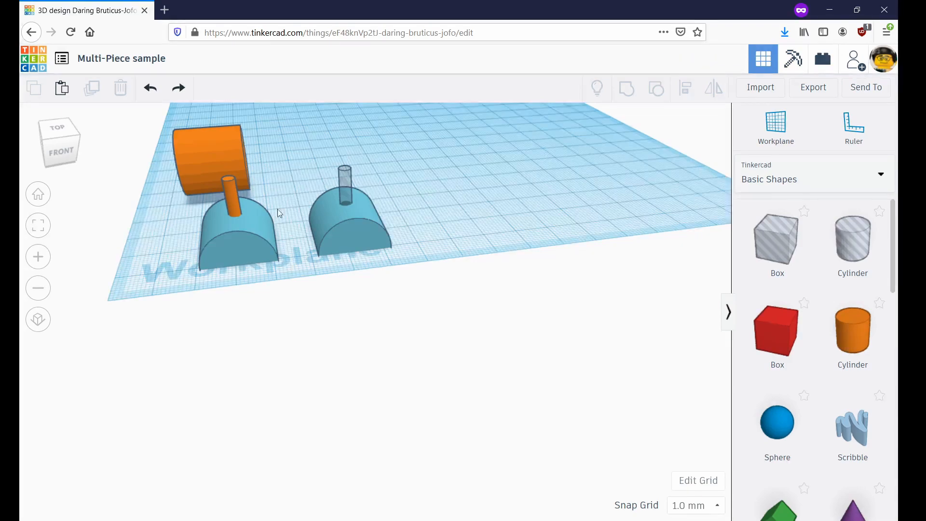
Step: Move the solid pin sideways out of the first round roof so it stands beside it
{"action": "left_click", "coordinate": [236, 207]}
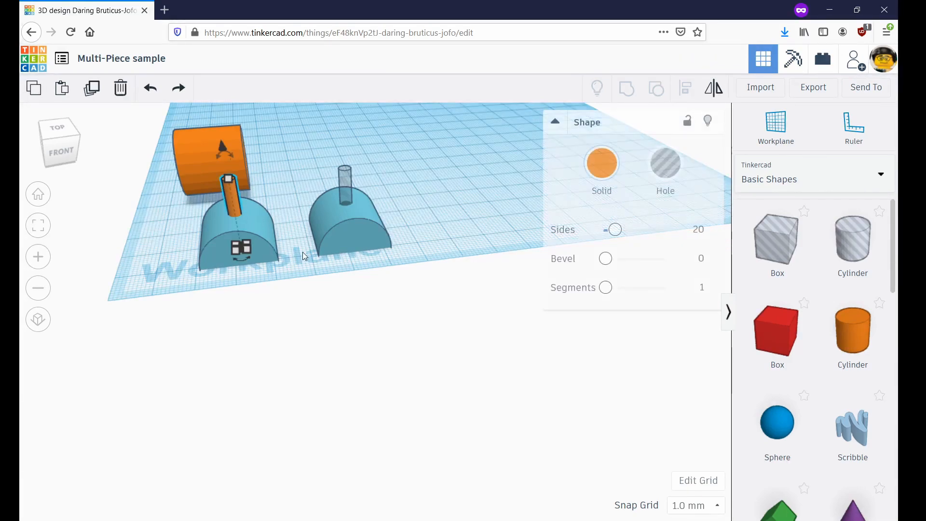
{"action": "key", "text": "Left"}
{"action": "key", "text": "Left"}
{"action": "key", "text": "Left"}
{"action": "key", "text": "Left"}
{"action": "key", "text": "Left"}
{"action": "key", "text": "Left"}
{"action": "key", "text": "Left"}
{"action": "key", "text": "Left"}
{"action": "key", "text": "Left"}
{"action": "key", "text": "Left"}
{"action": "key", "text": "Left"}
{"action": "key", "text": "Left"}
{"action": "key", "text": "Left"}
{"action": "key", "text": "Left"}
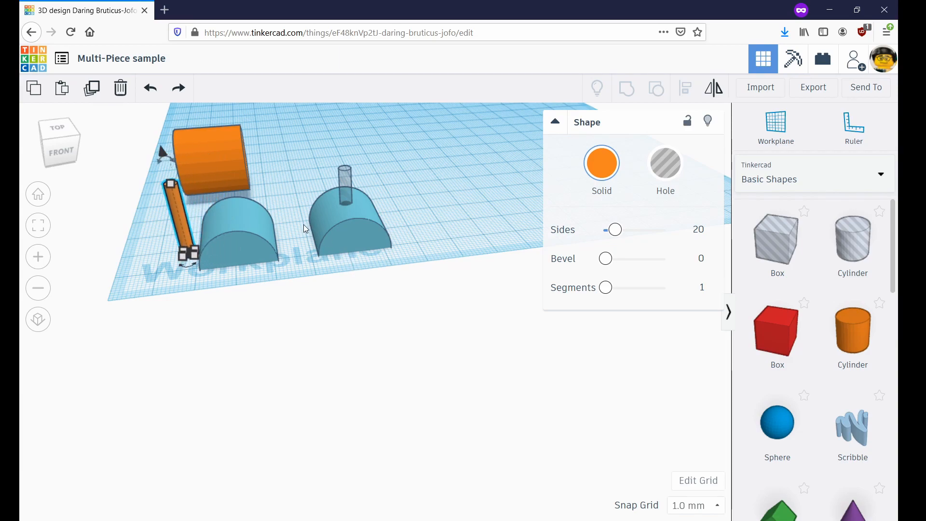
Step: Lower the hole pin in the second round roof to 4 mm below the workplane
{"action": "left_click", "coordinate": [349, 186]}
{"action": "left_click_drag", "start_coordinate": [344, 141], "coordinate": [346, 166]}
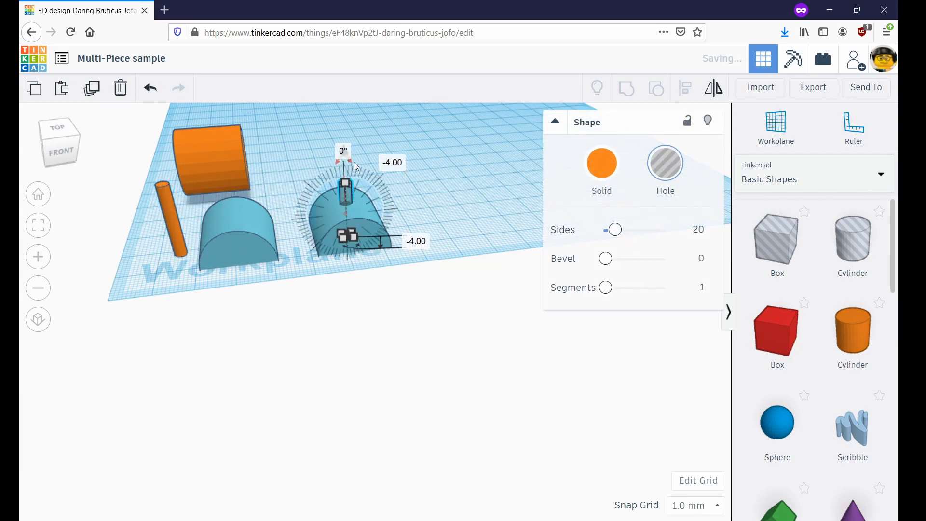
Step: Duplicate the hole pin from the second round roof and move the copy sideways into the first round roof
{"action": "left_click", "coordinate": [369, 174]}
{"action": "left_click", "coordinate": [356, 194]}
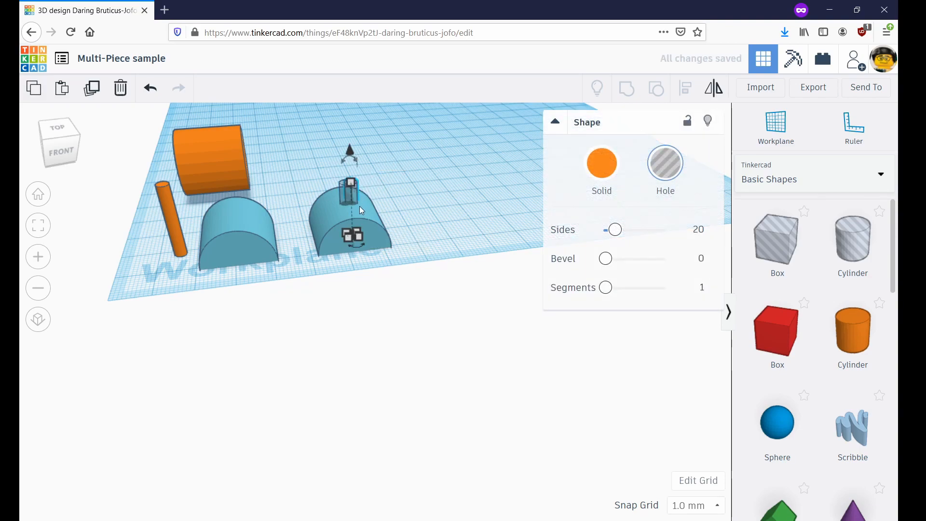
{"action": "key", "text": "ctrl+d"}
{"action": "key", "text": "shift+Left"}
{"action": "key", "text": "shift+Left"}
{"action": "key", "text": "shift+Left"}
{"action": "key", "text": "shift+Left"}
{"action": "key", "text": "Left"}
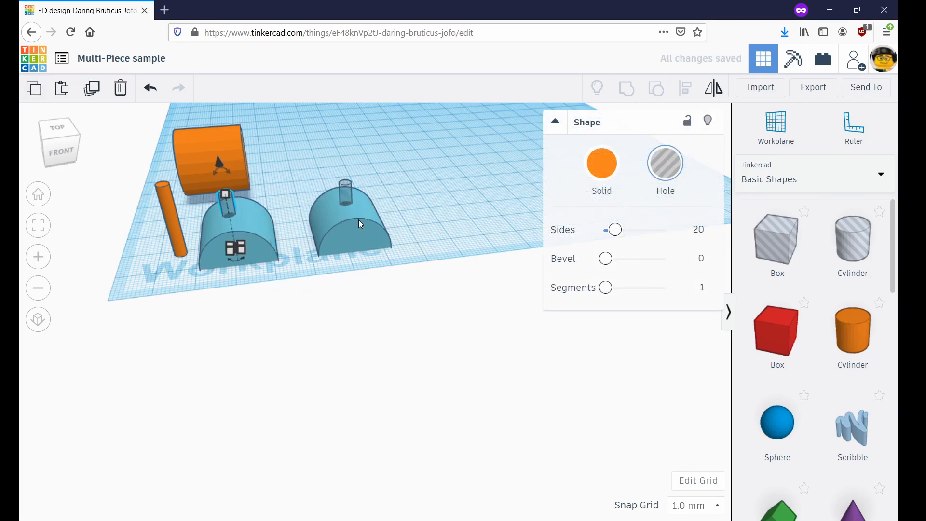
{"action": "key", "text": "Right"}
{"action": "key", "text": "Right"}
{"action": "right_click_drag", "start_coordinate": [313, 281], "coordinate": [423, 281]}
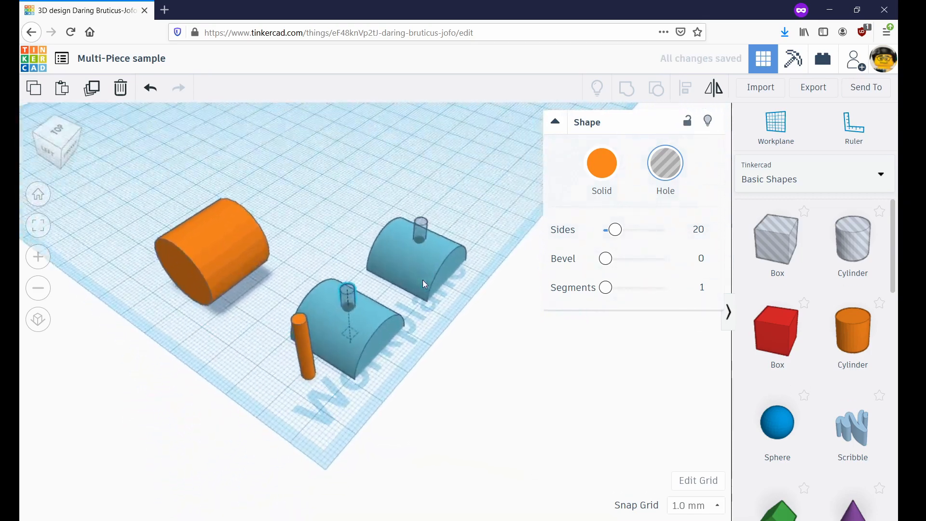
{"action": "right_click_drag", "start_coordinate": [415, 338], "coordinate": [319, 240]}
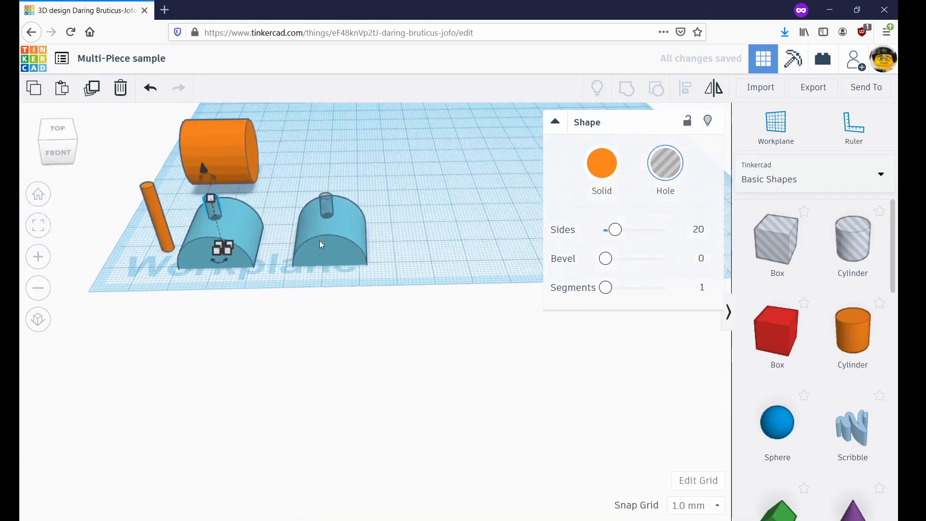
{"action": "left_click", "coordinate": [242, 226], "text": "shift"}
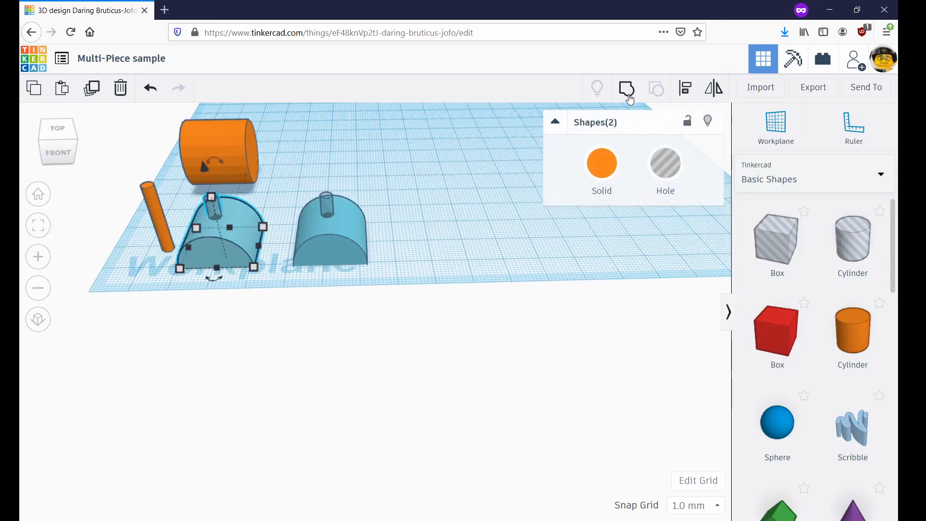
{"action": "right_click_drag", "start_coordinate": [424, 254], "coordinate": [393, 197]}
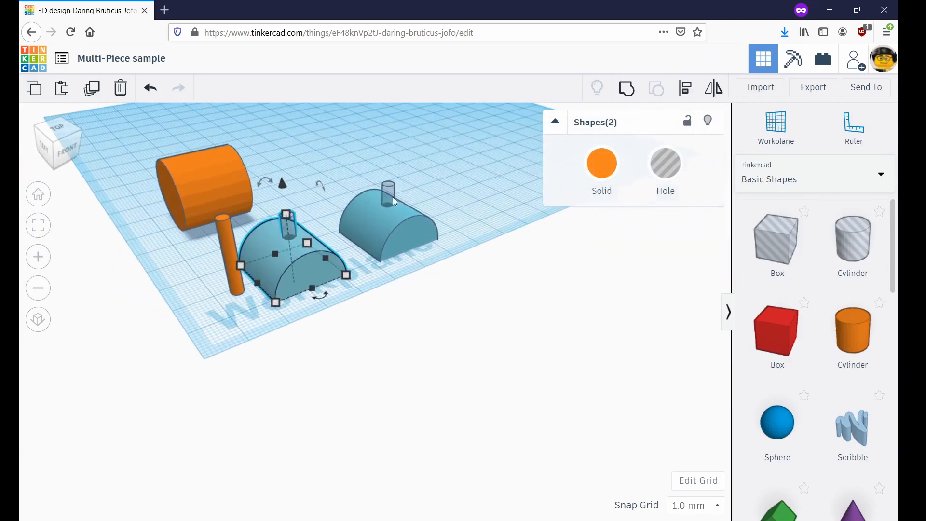
{"action": "left_click", "coordinate": [392, 205]}
{"action": "left_click", "coordinate": [288, 221], "text": "shift"}
{"action": "left_click", "coordinate": [685, 93]}
{"action": "right_click_drag", "start_coordinate": [371, 285], "coordinate": [474, 291]}
{"action": "left_click", "coordinate": [473, 287]}
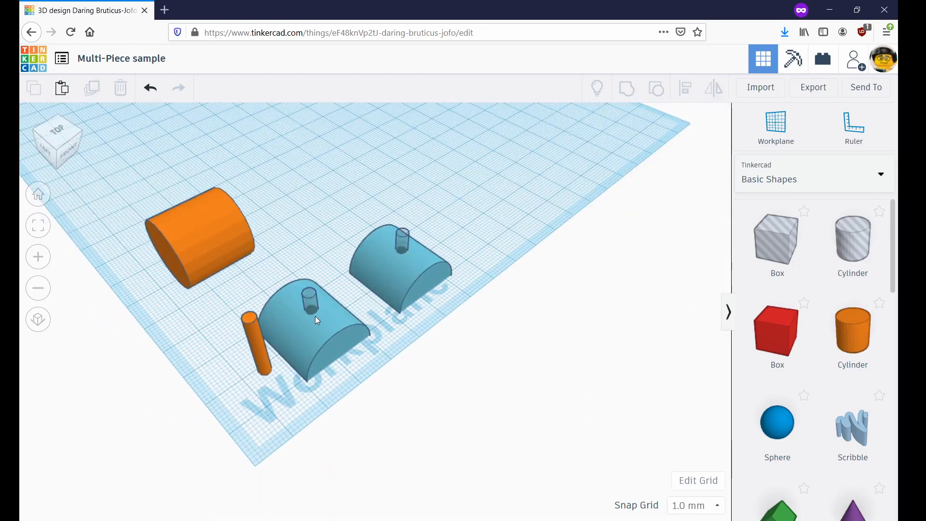
{"action": "left_click", "coordinate": [310, 305]}
{"action": "left_click", "coordinate": [344, 328], "text": "shift"}
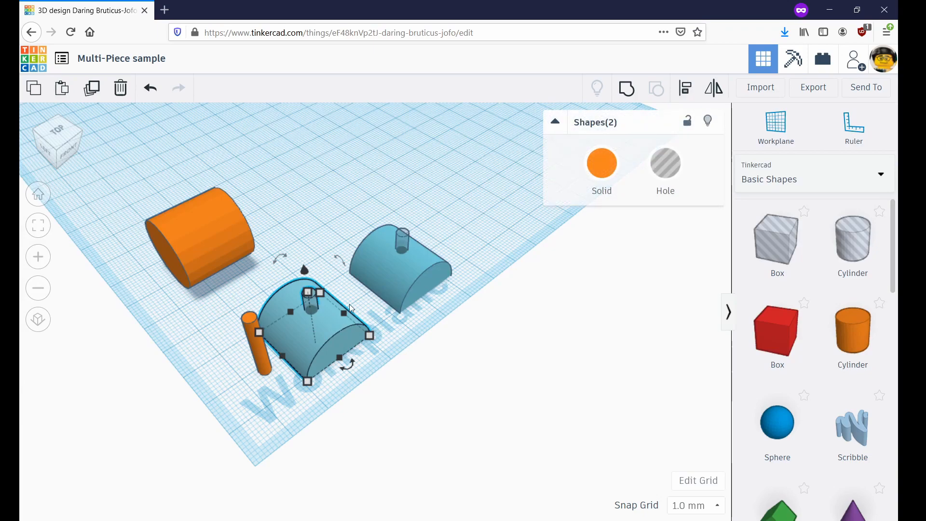
{"action": "left_click", "coordinate": [395, 329]}
{"action": "right_click_drag", "start_coordinate": [395, 329], "coordinate": [334, 340]}
{"action": "left_click", "coordinate": [315, 324]}
{"action": "left_click", "coordinate": [315, 324], "text": "shift"}
{"action": "key", "text": "Escape"}
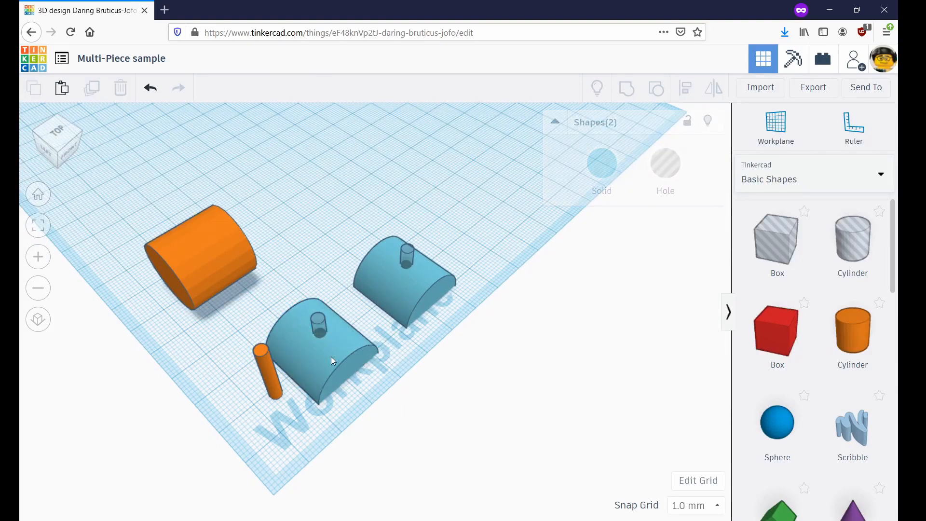
Step: Align the hole pin to the centre of the first round roof
{"action": "left_click", "coordinate": [318, 326]}
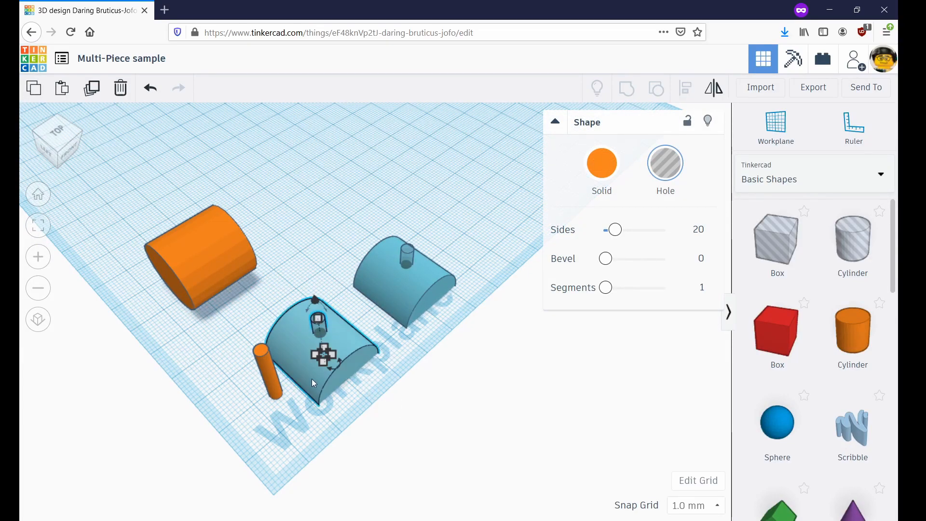
{"action": "left_click", "coordinate": [312, 376], "text": "shift"}
{"action": "left_click", "coordinate": [689, 114]}
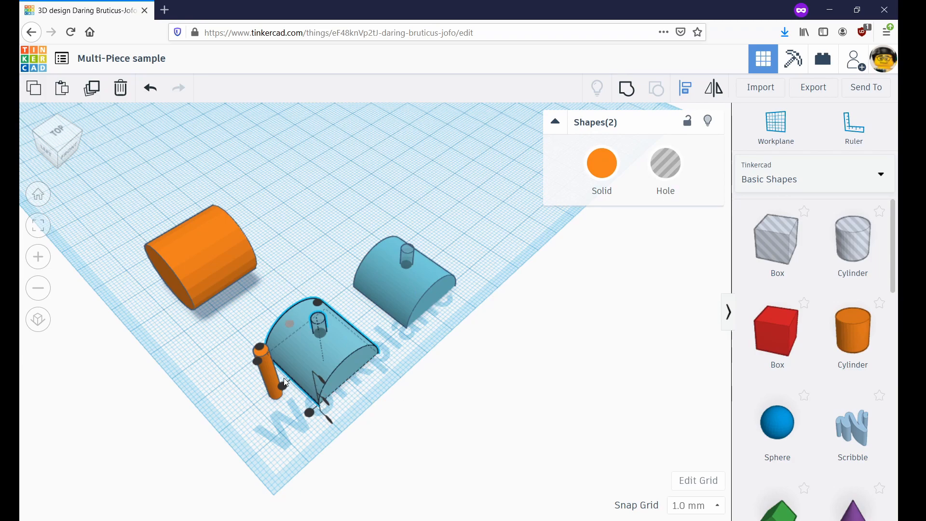
{"action": "left_click", "coordinate": [284, 385]}
Step: Align the other hole pin to the centre of the second round roof in both horizontal directions
{"action": "right_click_drag", "start_coordinate": [363, 389], "coordinate": [389, 294]}
{"action": "left_click", "coordinate": [393, 258]}
{"action": "left_click", "coordinate": [381, 251], "text": "shift"}
{"action": "left_click", "coordinate": [689, 91]}
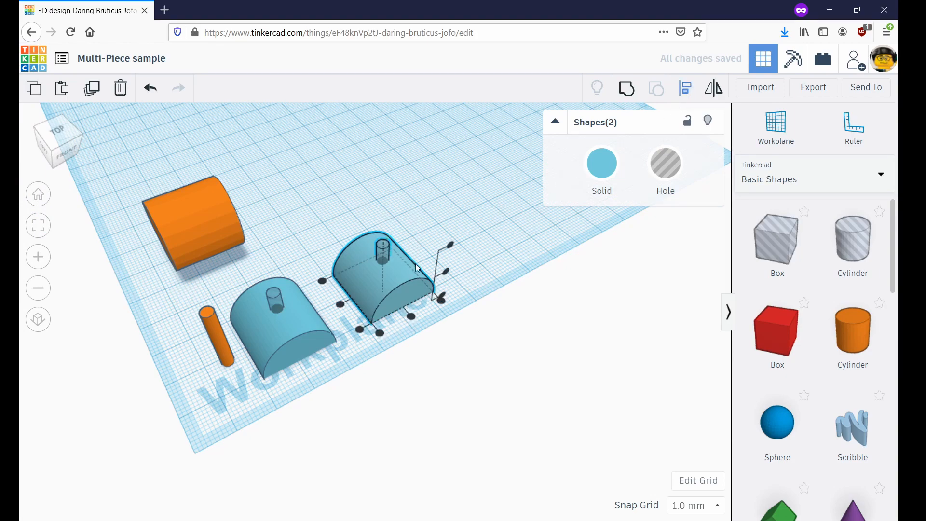
{"action": "left_click", "coordinate": [342, 306]}
{"action": "left_click", "coordinate": [411, 317]}
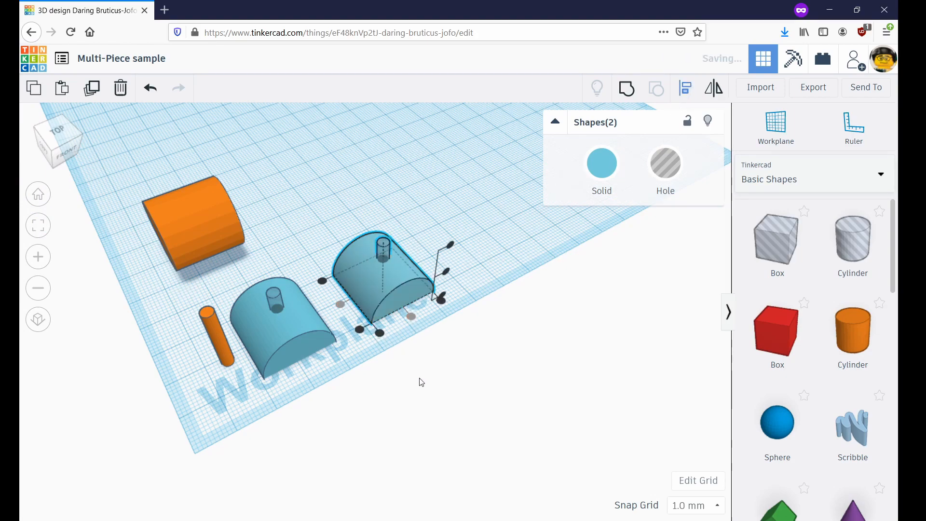
{"action": "left_click", "coordinate": [330, 287]}
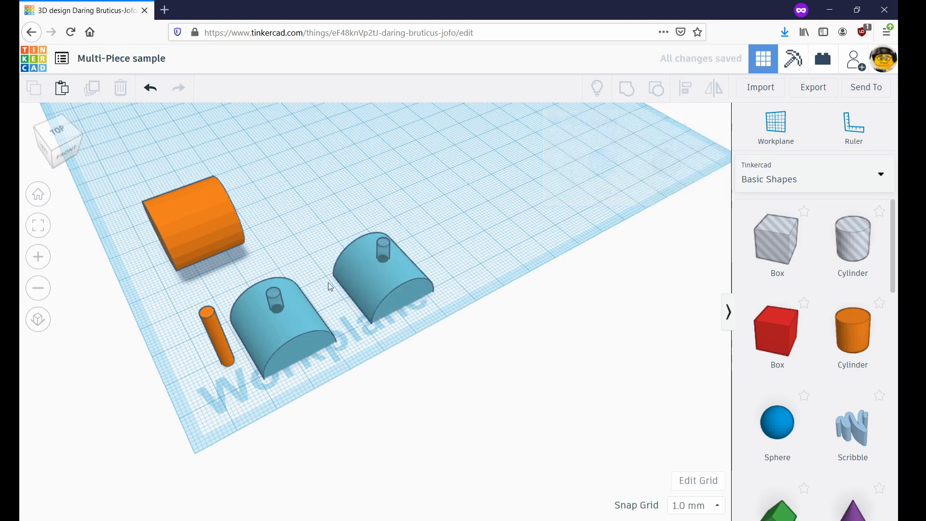
Step: Lower the first round roof's hole pin to 14 mm below the workplane
{"action": "left_click", "coordinate": [278, 300]}
{"action": "right_click_drag", "start_coordinate": [341, 359], "coordinate": [330, 326]}
{"action": "left_click_drag", "start_coordinate": [265, 185], "coordinate": [271, 220]}
{"action": "right_click_drag", "start_coordinate": [270, 218], "coordinate": [273, 165]}
{"action": "left_click_drag", "start_coordinate": [268, 146], "coordinate": [267, 153]}
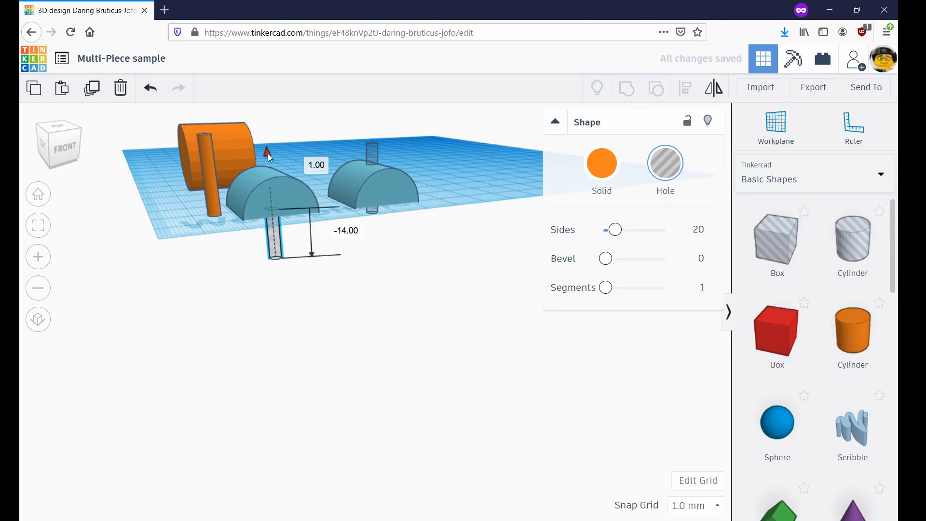
Step: Lower the second round roof's hole pin to 14 mm below the workplane as well
{"action": "left_click", "coordinate": [373, 148]}
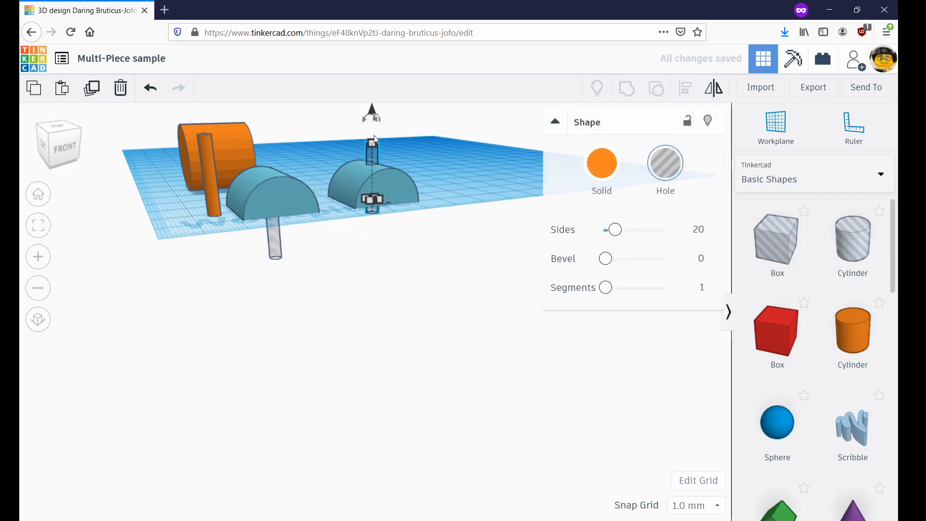
{"action": "left_click_drag", "start_coordinate": [374, 135], "coordinate": [373, 142]}
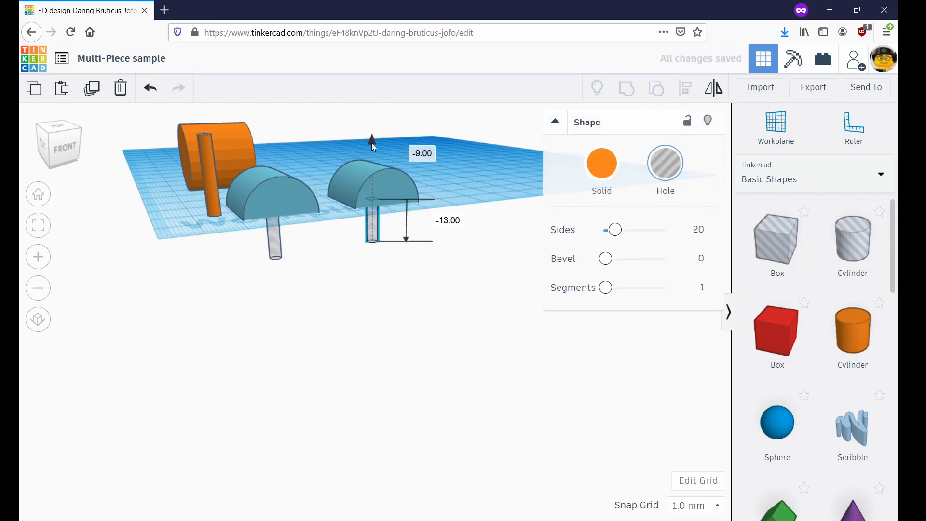
{"action": "left_click", "coordinate": [443, 164]}
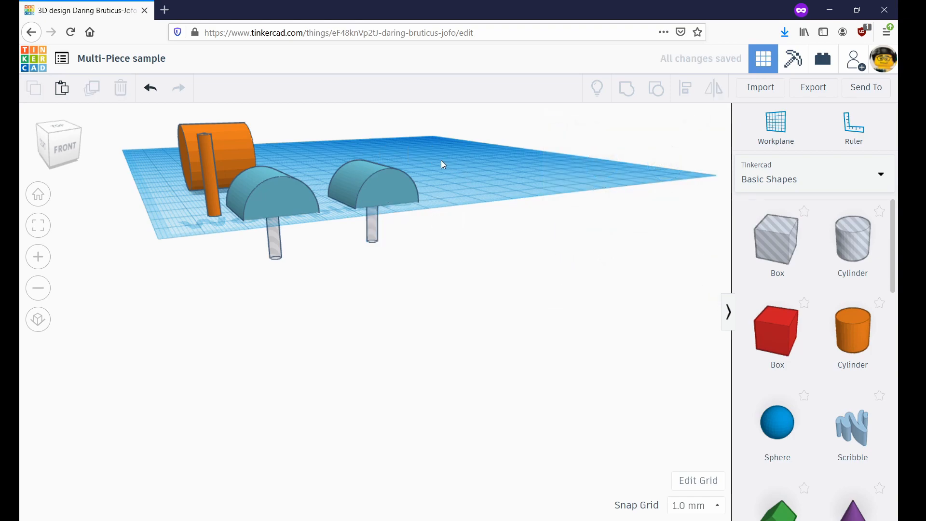
{"action": "left_click", "coordinate": [371, 234]}
{"action": "right_click_drag", "start_coordinate": [432, 248], "coordinate": [377, 205]}
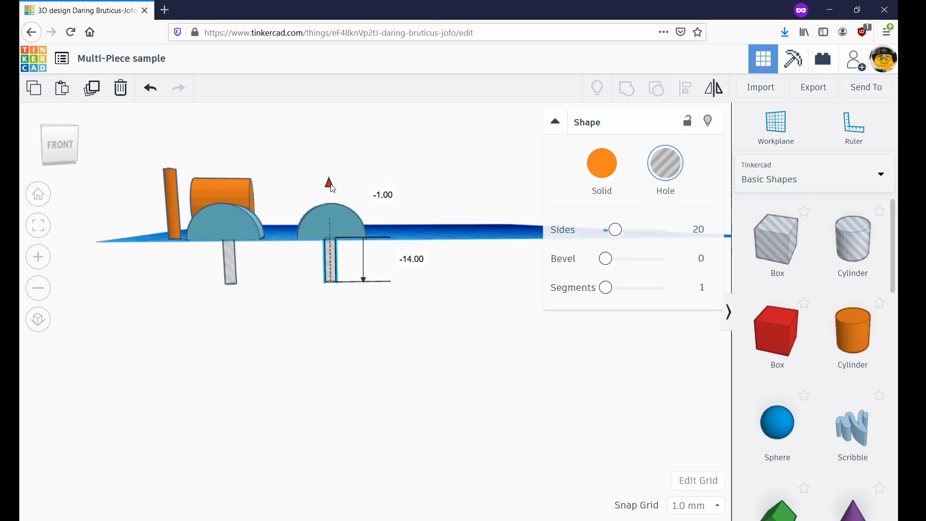
{"action": "right_click_drag", "start_coordinate": [397, 166], "coordinate": [416, 189]}
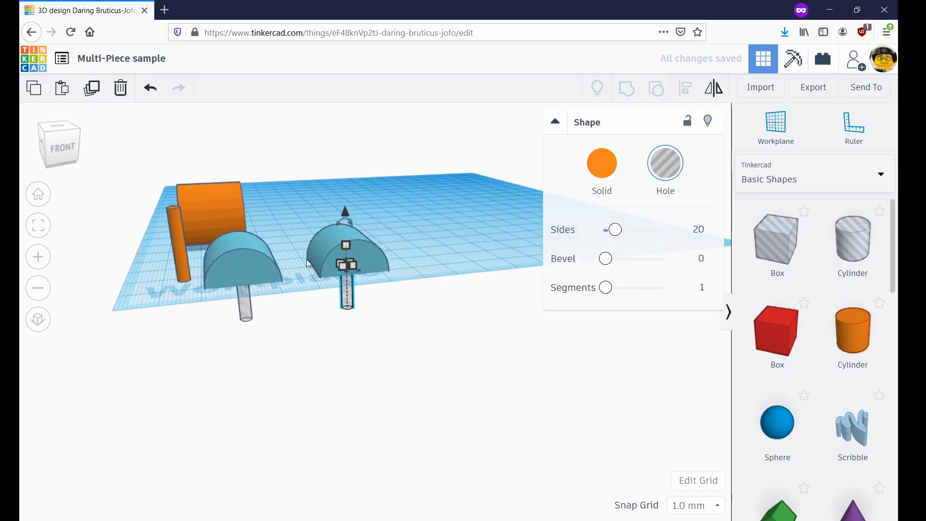
Step: Group each round roof with its hole pin so that both halves get a pin hole in the flat face
{"action": "left_click", "coordinate": [329, 245], "text": "shift"}
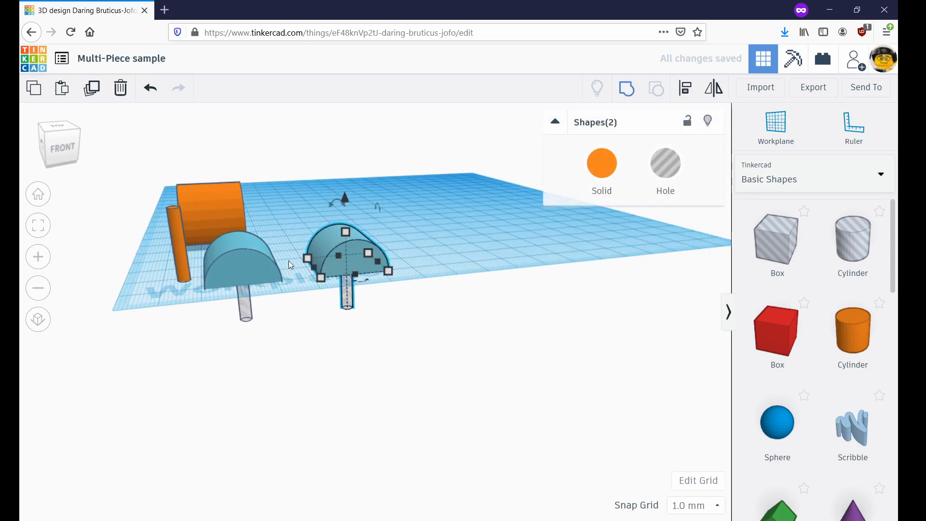
{"action": "key", "text": "ctrl+g"}
{"action": "left_click", "coordinate": [251, 289]}
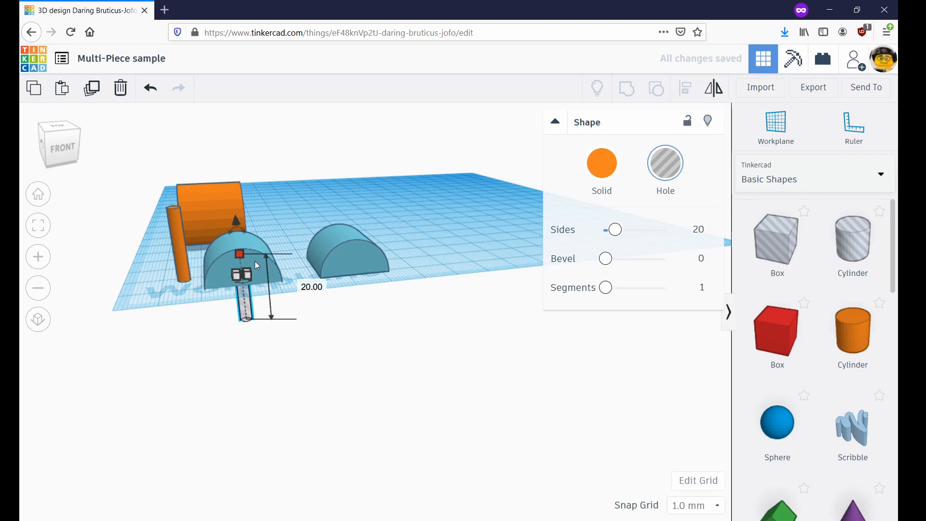
{"action": "left_click", "coordinate": [255, 262], "text": "shift"}
{"action": "left_click", "coordinate": [627, 89]}
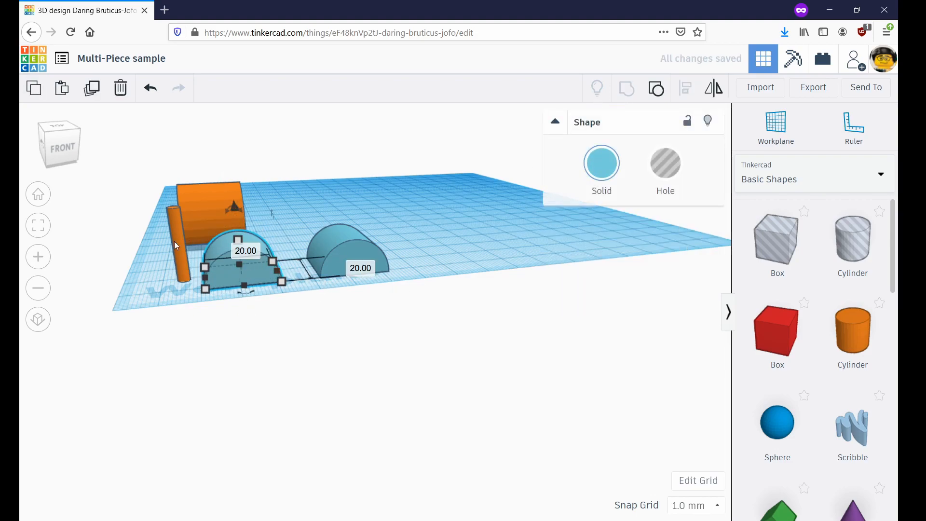
{"action": "left_click", "coordinate": [304, 287]}
Step: Rotate the first half 180° so its flat face points up, and move the solid pin into its hole
{"action": "right_click_drag", "start_coordinate": [212, 341], "coordinate": [286, 351]}
{"action": "scroll", "coordinate": [404, 240], "scroll_direction": "down", "scroll_amount": 3}
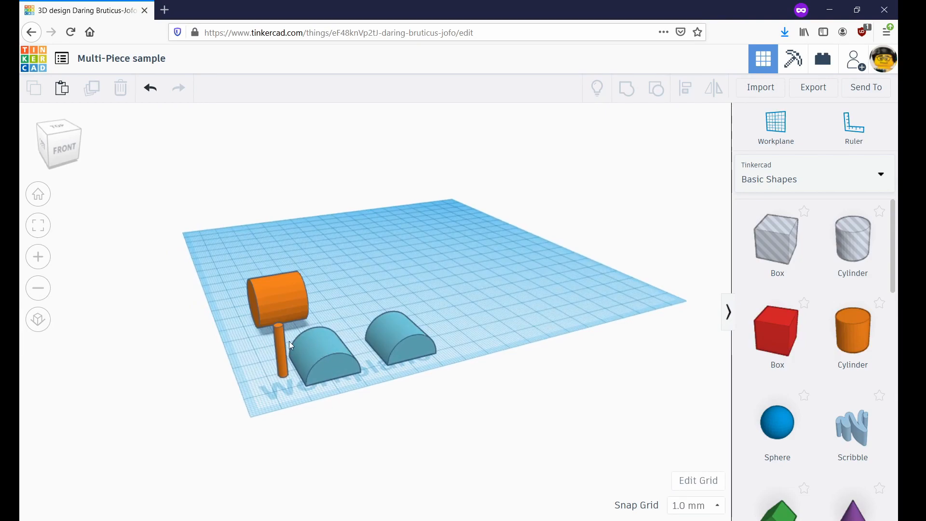
{"action": "left_click", "coordinate": [341, 366]}
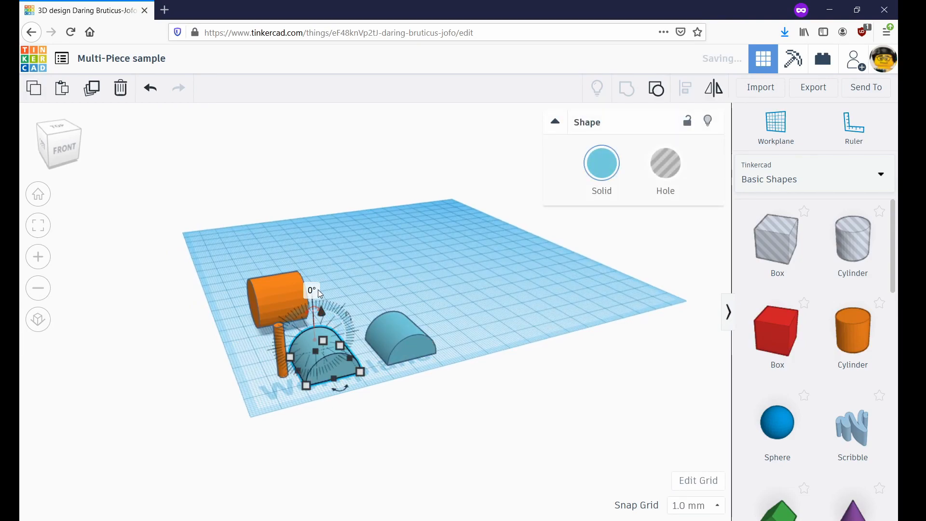
{"action": "key", "text": "Return"}
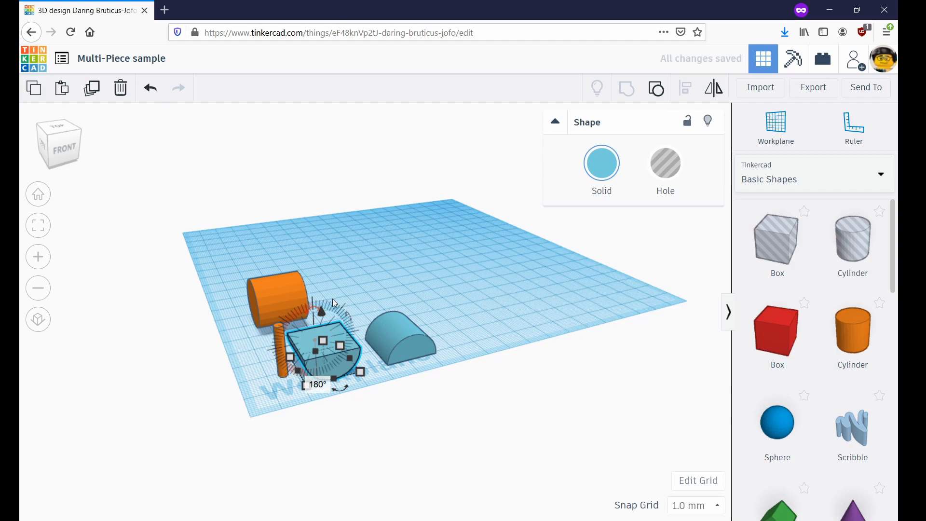
{"action": "left_click_drag", "start_coordinate": [279, 344], "coordinate": [326, 346]}
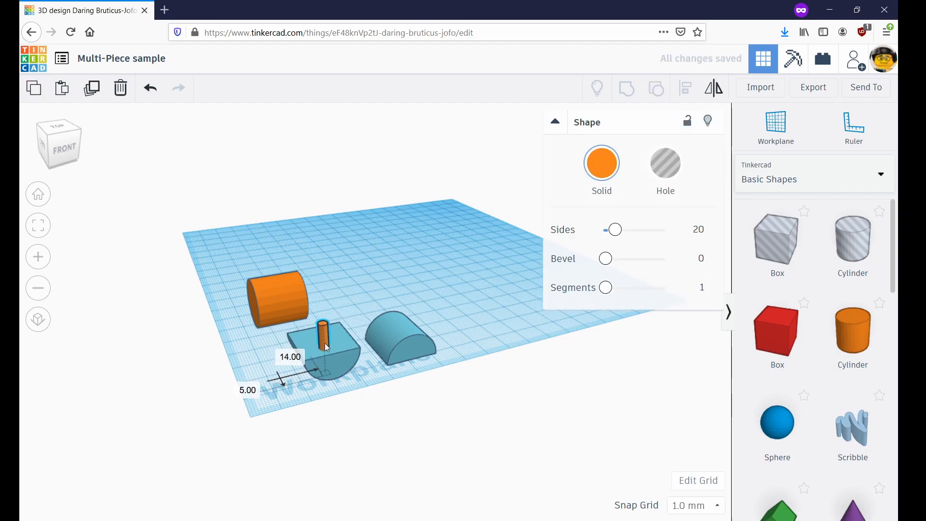
Step: Raise the second half, move it over the standing pin and lower it onto the first half to close the cylinder
{"action": "left_click", "coordinate": [399, 322]}
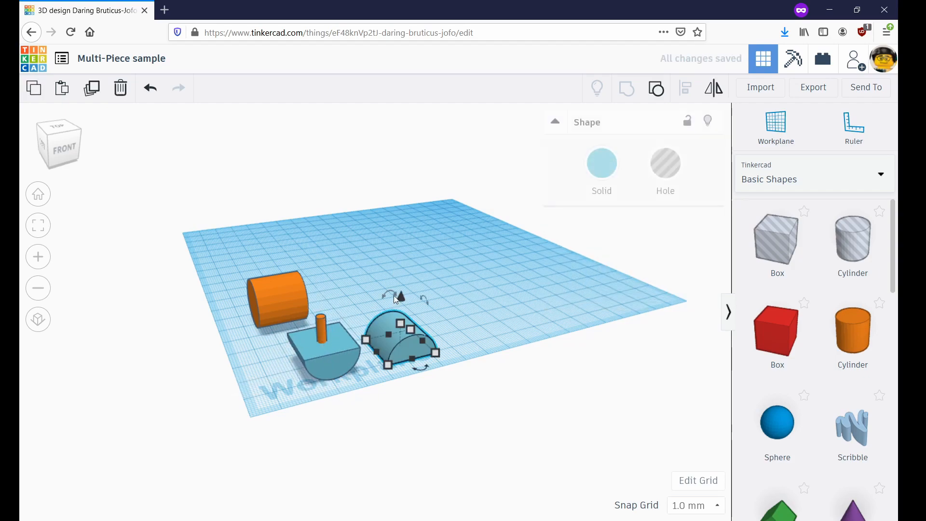
{"action": "left_click_drag", "start_coordinate": [402, 301], "coordinate": [401, 257]}
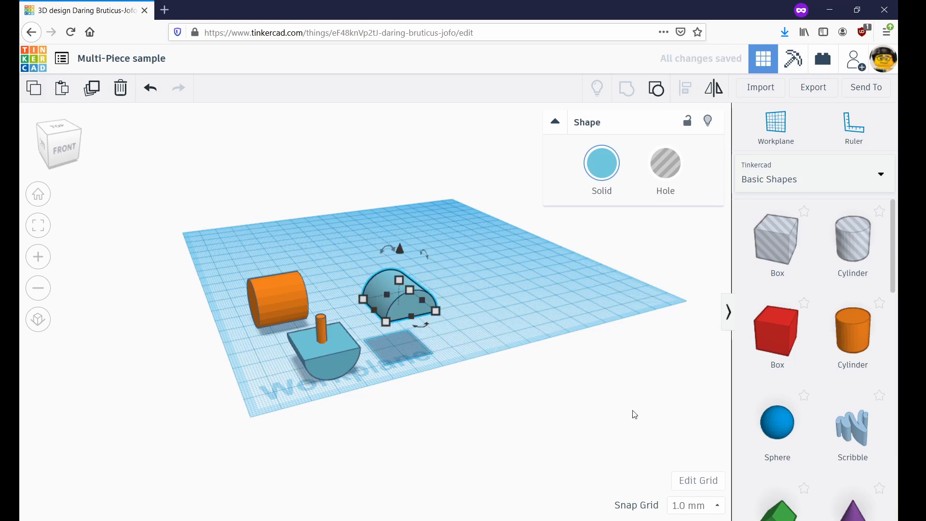
{"action": "key", "text": "Left"}
{"action": "key", "text": "Left"}
{"action": "key", "text": "Left"}
{"action": "key", "text": "Left"}
{"action": "key", "text": "Left"}
{"action": "key", "text": "Left"}
{"action": "key", "text": "Left"}
{"action": "key", "text": "Left"}
{"action": "key", "text": "Left"}
{"action": "key", "text": "Left"}
{"action": "key", "text": "Left"}
{"action": "key", "text": "Left"}
{"action": "key", "text": "Left"}
{"action": "key", "text": "Left"}
{"action": "key", "text": "Left"}
{"action": "key", "text": "Left"}
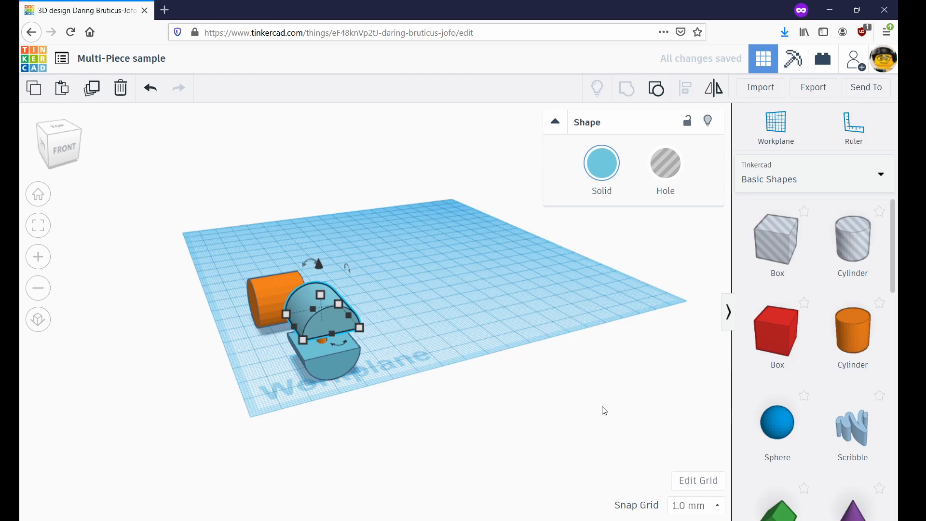
{"action": "left_click_drag", "start_coordinate": [322, 270], "coordinate": [318, 289]}
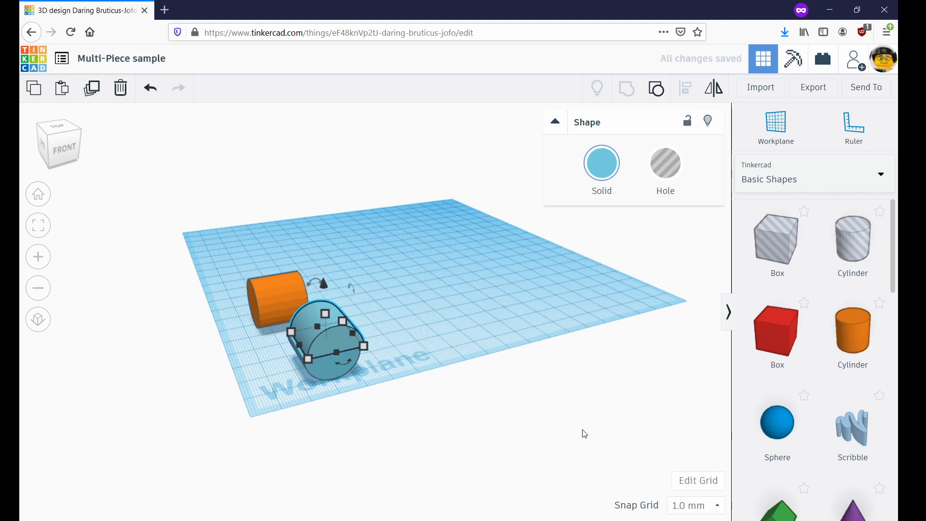
Step: Examine the seam between the stacked halves, the upper half's height and the underside of the assembled cylinder
{"action": "right_click_drag", "start_coordinate": [424, 381], "coordinate": [303, 330]}
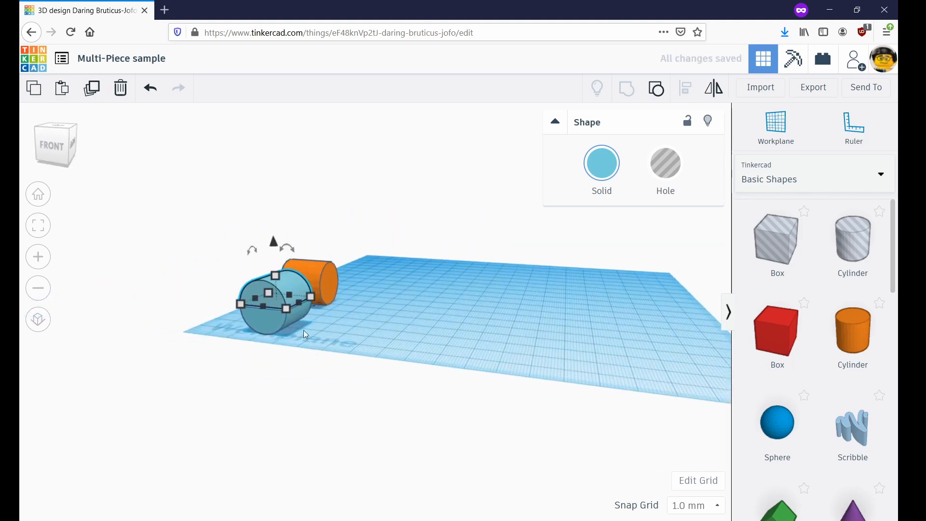
{"action": "left_click", "coordinate": [418, 331]}
{"action": "left_click", "coordinate": [288, 305]}
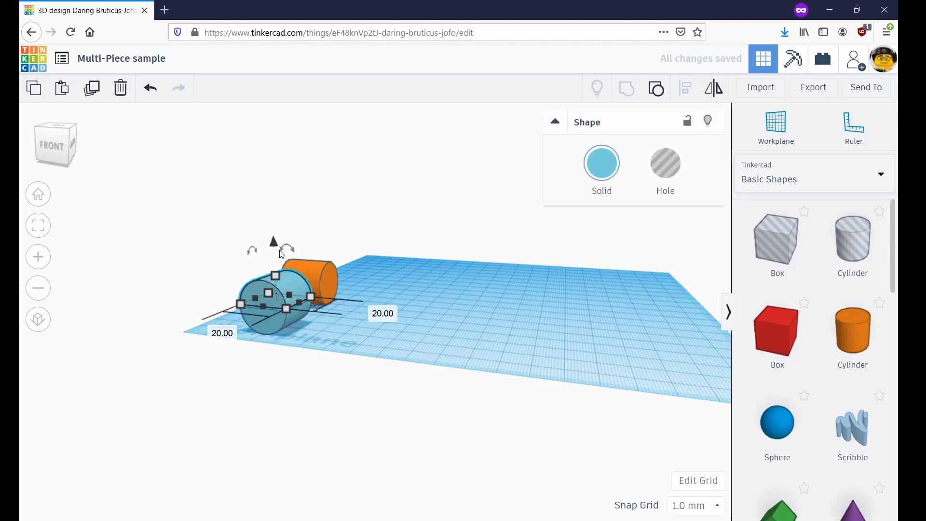
{"action": "left_click_drag", "start_coordinate": [275, 251], "coordinate": [274, 251]}
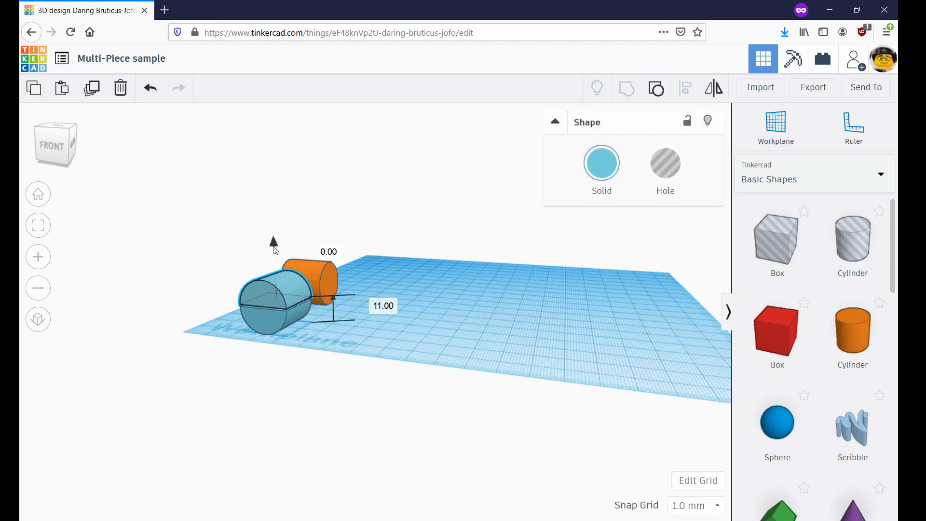
{"action": "left_click", "coordinate": [333, 346]}
{"action": "right_click_drag", "start_coordinate": [333, 346], "coordinate": [297, 280]}
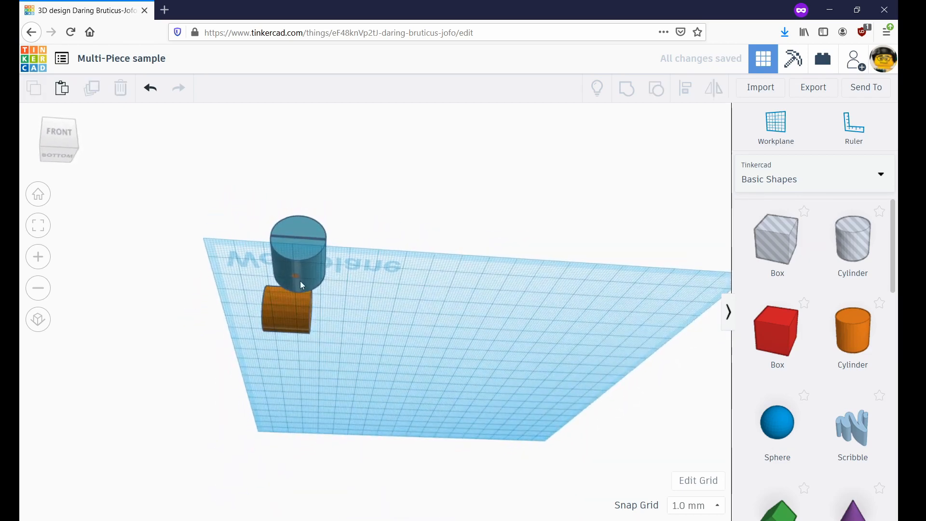
Step: Raise the solid pin inside the assembled cylinder until its end reaches the curved upper surface
{"action": "right_click_drag", "start_coordinate": [364, 235], "coordinate": [311, 306]}
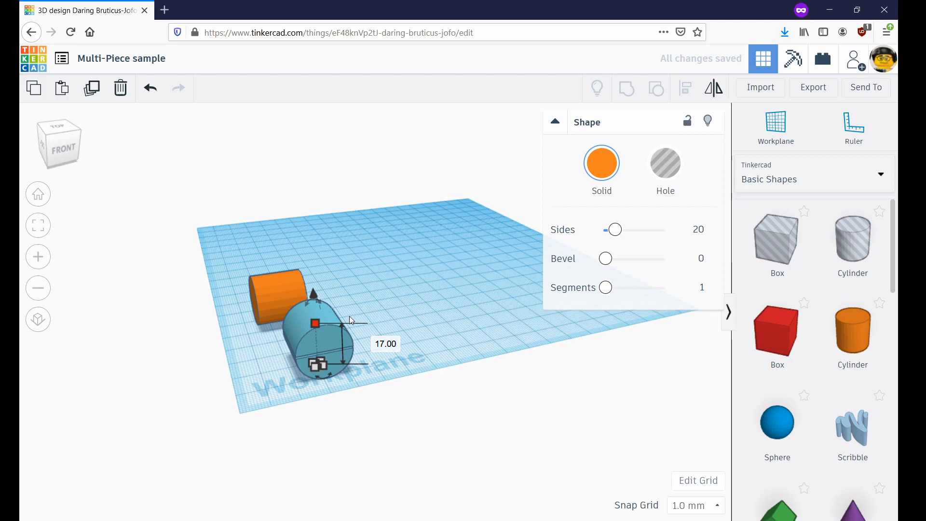
{"action": "left_click_drag", "start_coordinate": [315, 298], "coordinate": [315, 288]}
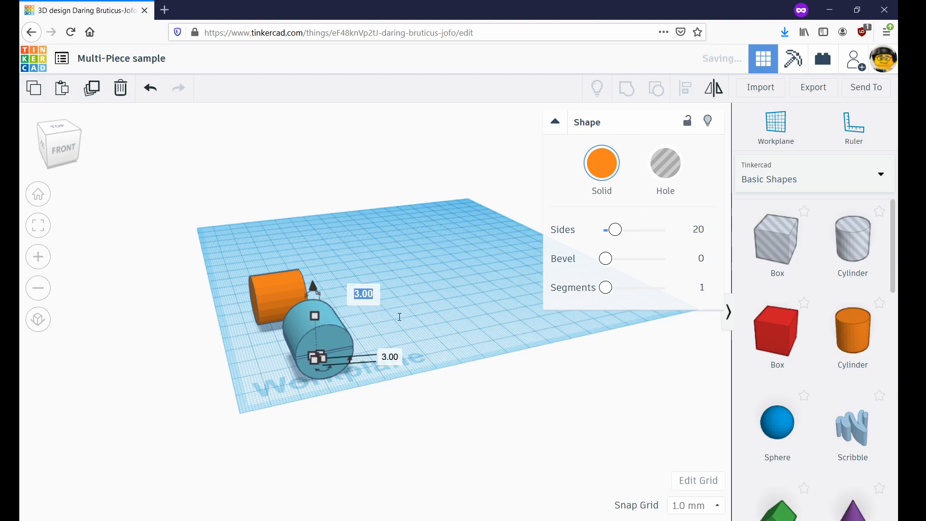
{"action": "left_click", "coordinate": [432, 311]}
{"action": "left_click", "coordinate": [329, 308]}
{"action": "left_click_drag", "start_coordinate": [314, 284], "coordinate": [314, 284]}
{"action": "left_click", "coordinate": [461, 303]}
{"action": "right_click_drag", "start_coordinate": [461, 304], "coordinate": [427, 308]}
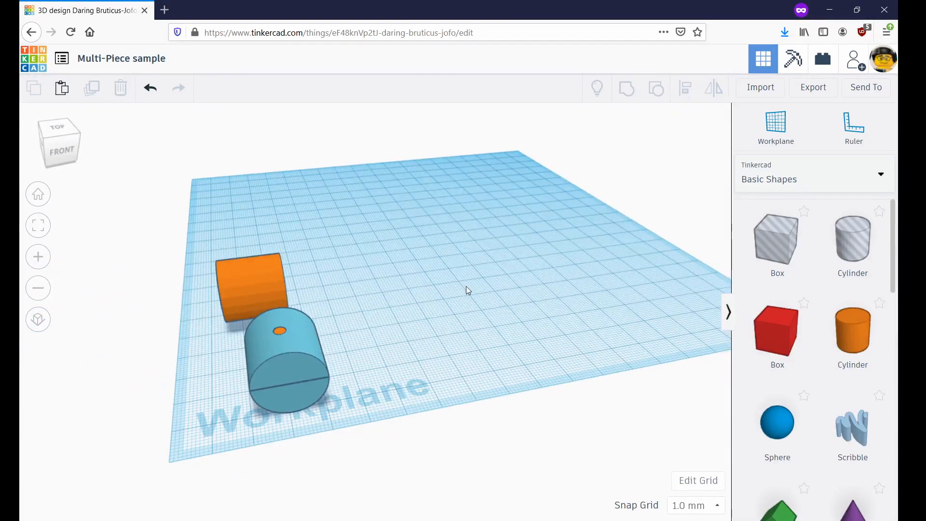
Step: Move the spare orange cylinder beside the assembled cylinder and rotate it 90° to stand upright
{"action": "left_click", "coordinate": [260, 278]}
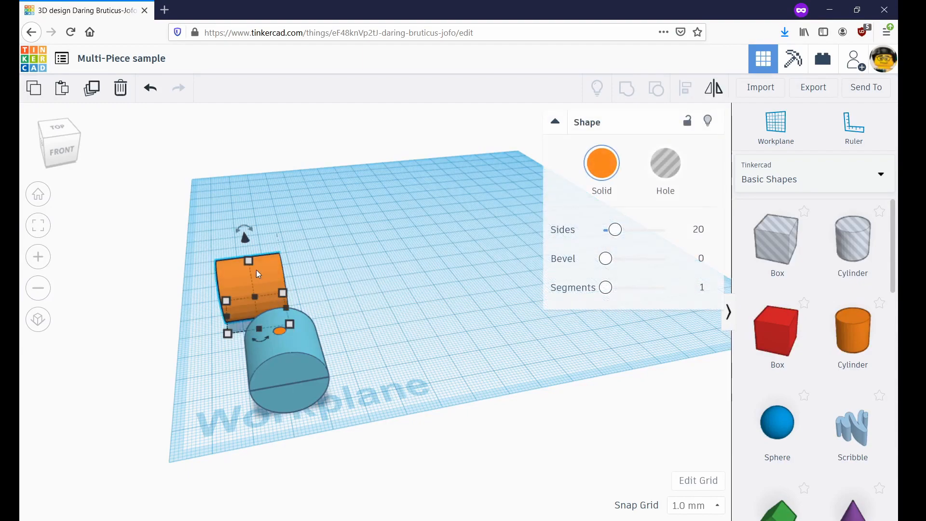
{"action": "left_click_drag", "start_coordinate": [268, 275], "coordinate": [407, 322]}
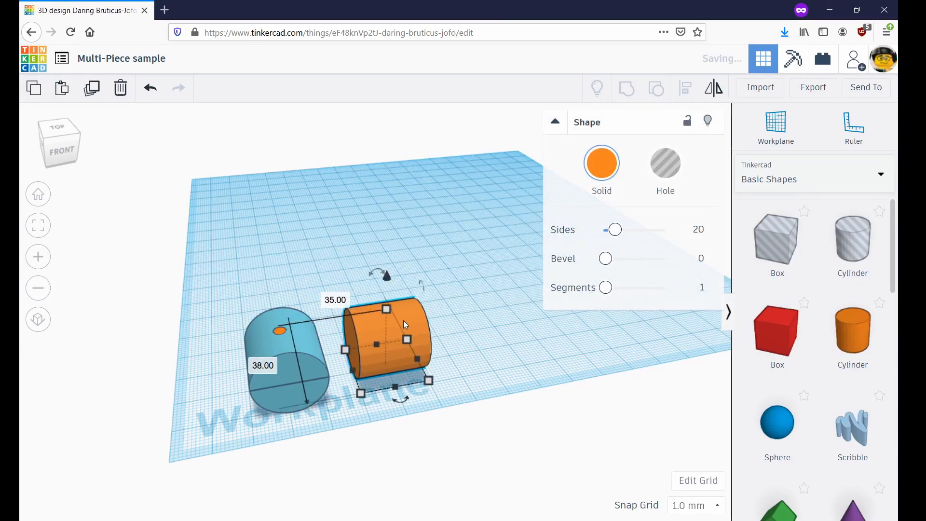
{"action": "left_click", "coordinate": [388, 277]}
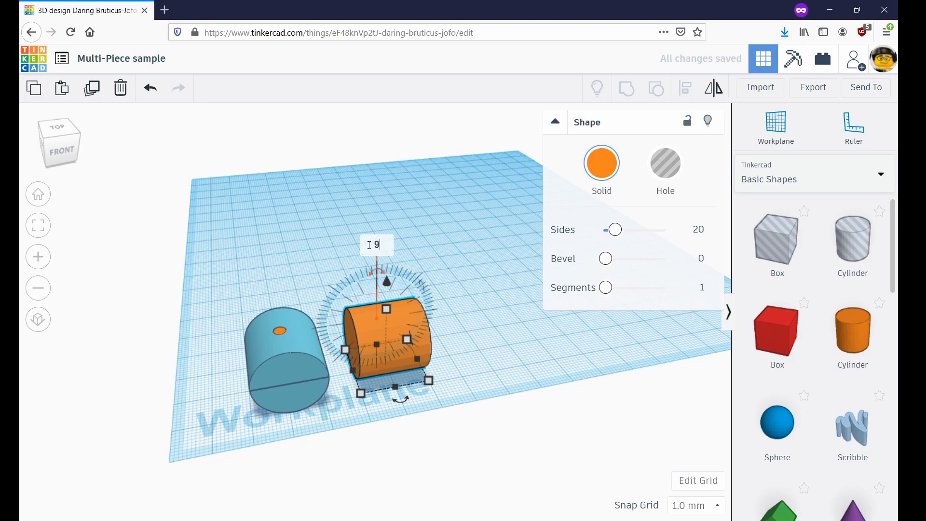
{"action": "key", "text": "Return"}
{"action": "left_click", "coordinate": [503, 368]}
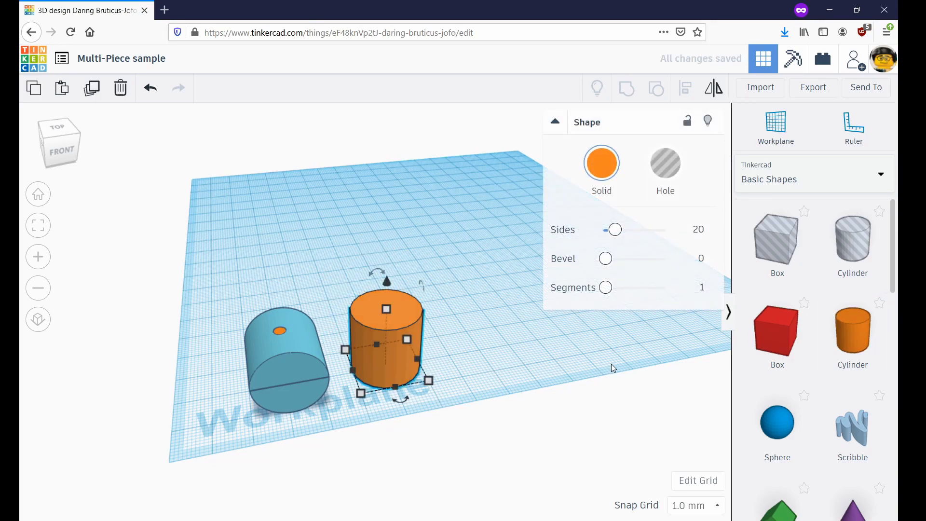
Step: Paste a copy of the upright cylinder and resize its base to 3 by 3 mm to make a pin
{"action": "key", "text": "ctrl+v"}
{"action": "left_click_drag", "start_coordinate": [448, 327], "coordinate": [494, 319]}
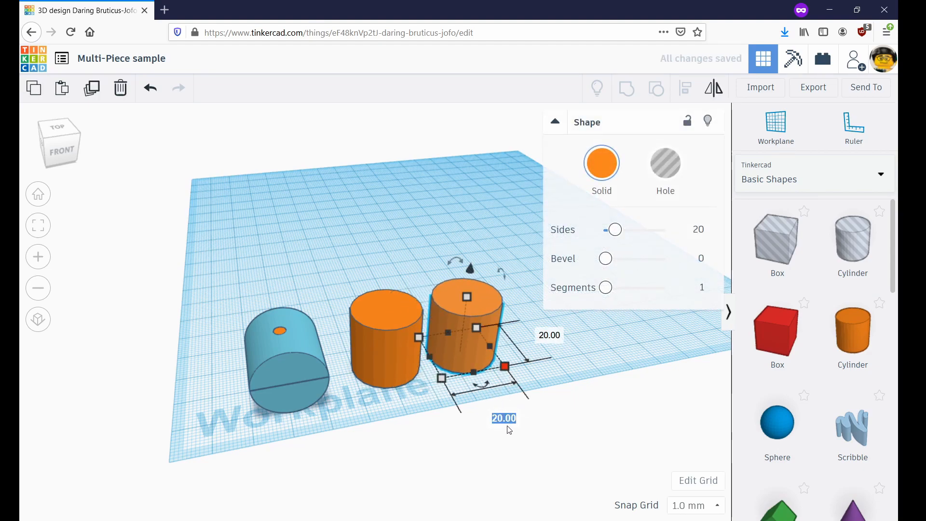
{"action": "key", "text": "Tab"}
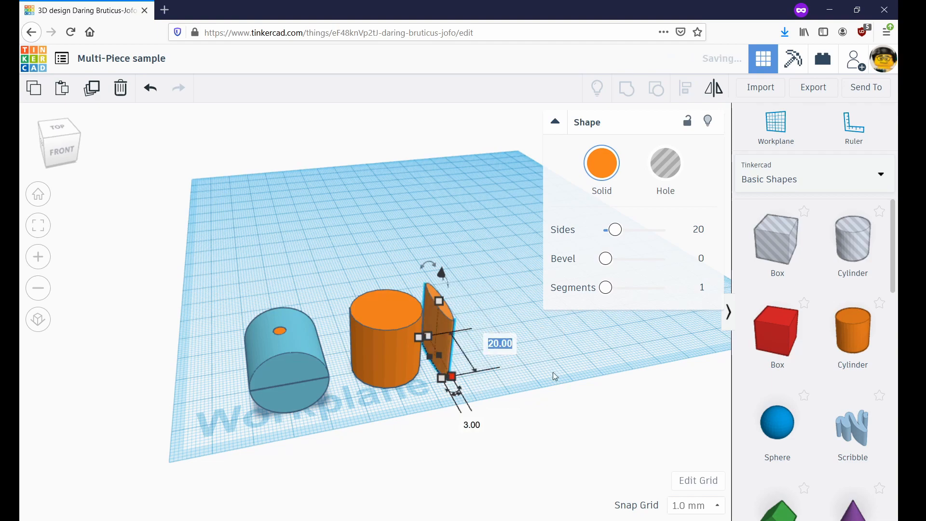
{"action": "key", "text": "Return"}
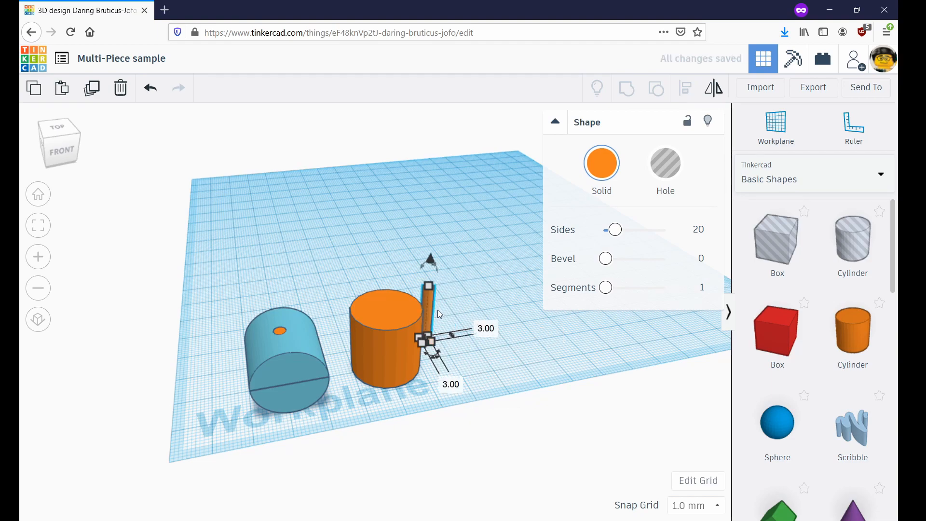
Step: Move the thin pin clear of the upright cylinder, raise it 4 mm and place a duplicate inside the cylinder
{"action": "left_click_drag", "start_coordinate": [432, 318], "coordinate": [458, 334]}
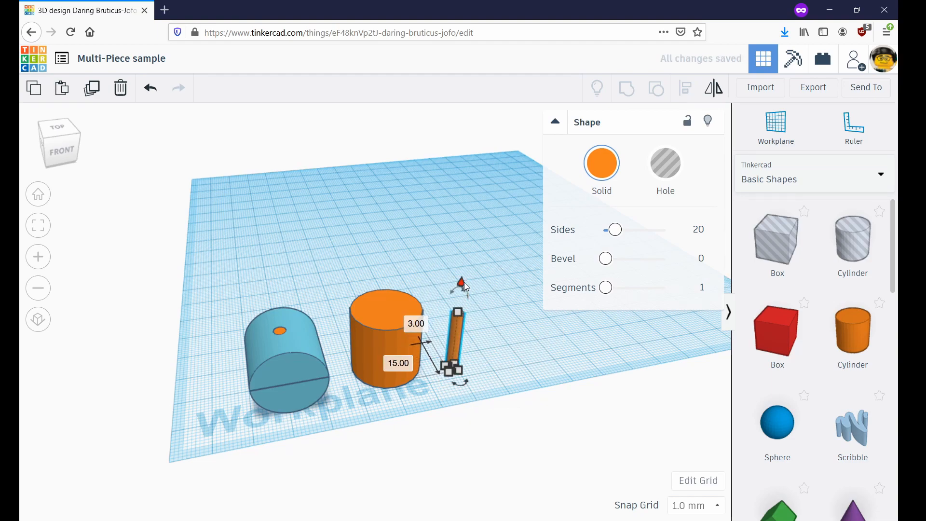
{"action": "mouse_move", "coordinate": [461, 263]}
{"action": "left_mouse_down"}
{"action": "mouse_move", "coordinate": [464, 252]}
{"action": "mouse_move", "coordinate": [462, 267]}
{"action": "left_mouse_up"}
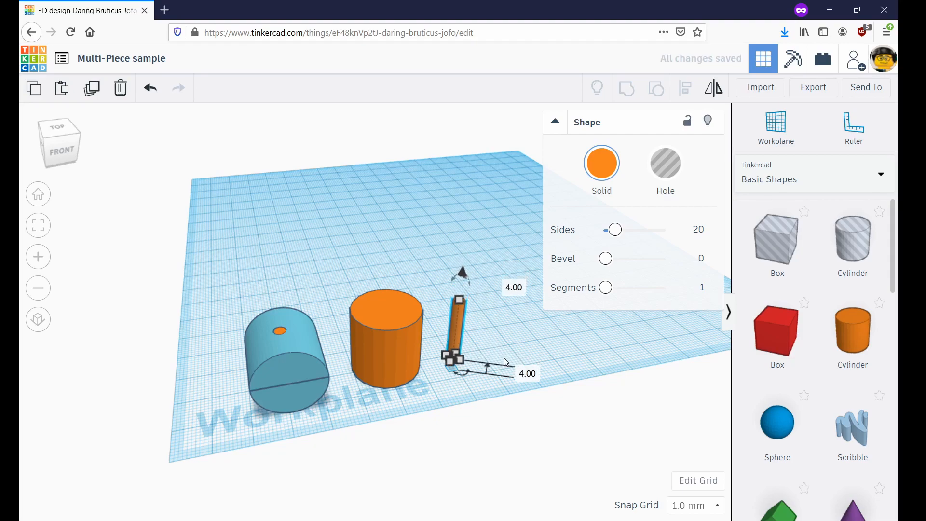
{"action": "left_click", "coordinate": [502, 357]}
{"action": "left_click", "coordinate": [461, 318]}
{"action": "left_click_drag", "start_coordinate": [461, 317], "coordinate": [389, 317], "text": "alt"}
{"action": "left_click", "coordinate": [458, 316]}
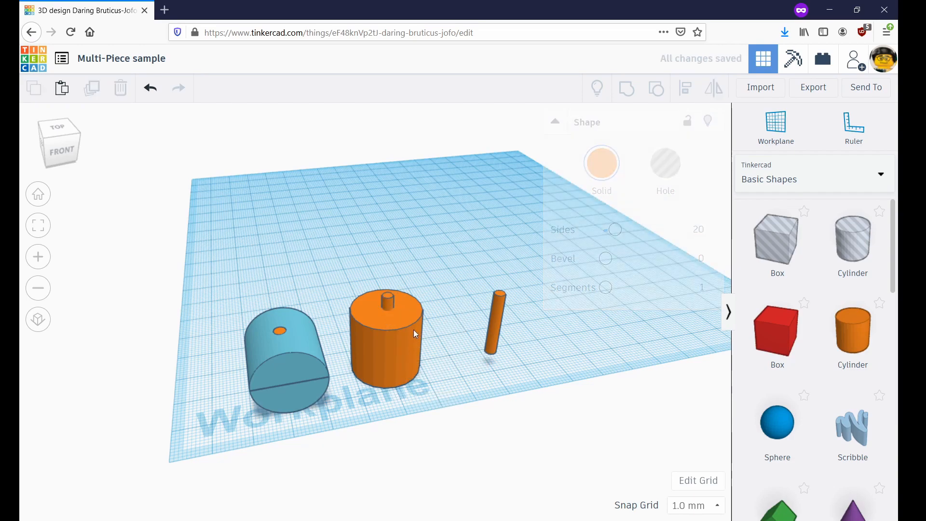
Step: Align the inserted pin with the upright cylinder so it is centred in both horizontal directions
{"action": "left_click", "coordinate": [400, 357]}
{"action": "left_click", "coordinate": [391, 300], "text": "shift"}
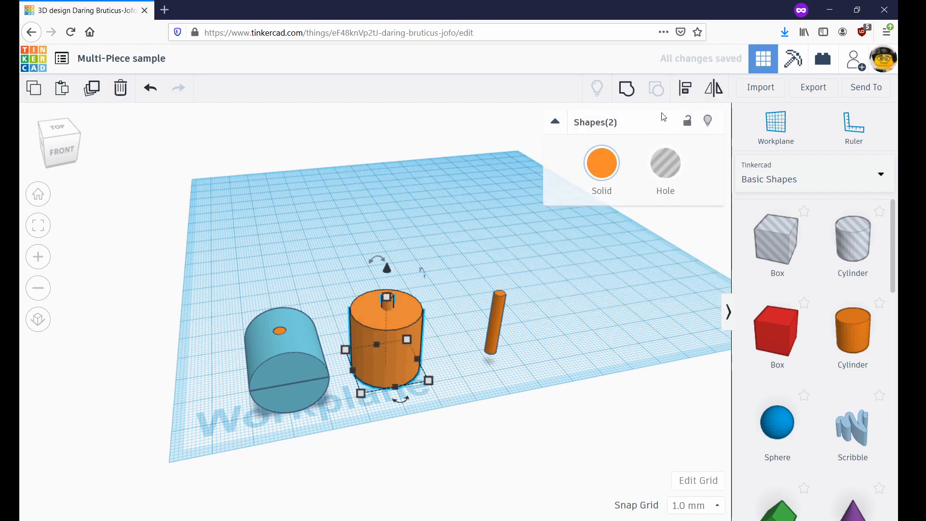
{"action": "left_click", "coordinate": [684, 89]}
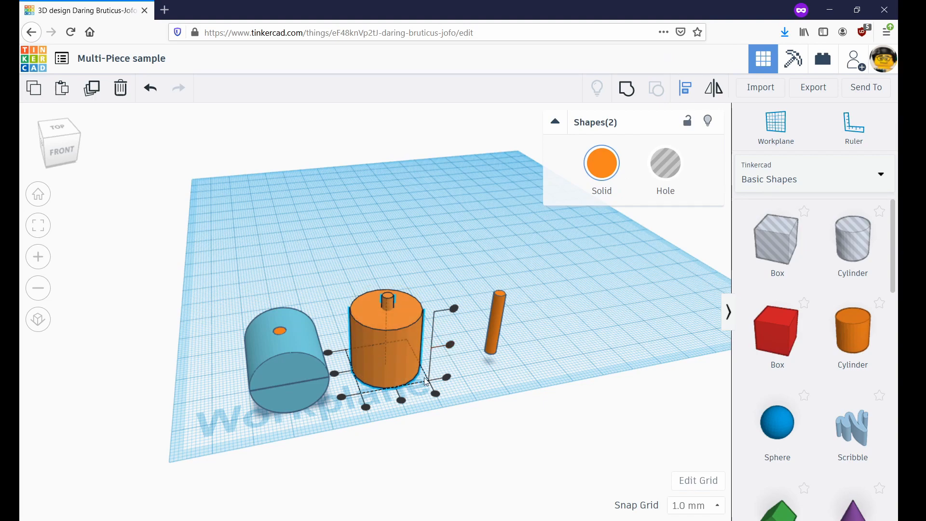
{"action": "left_click", "coordinate": [401, 400]}
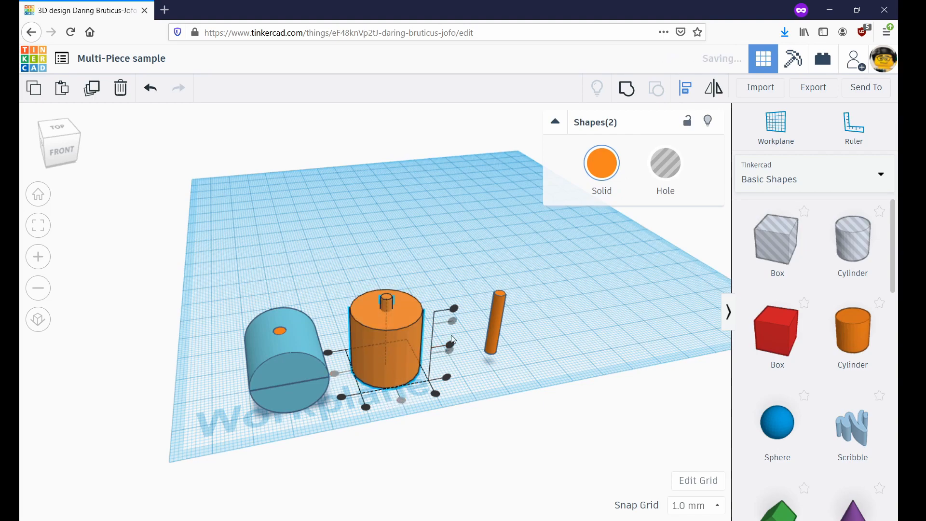
{"action": "left_click", "coordinate": [430, 272]}
{"action": "right_click_drag", "start_coordinate": [432, 271], "coordinate": [413, 247]}
{"action": "middle_click_drag", "start_coordinate": [409, 242], "coordinate": [427, 245]}
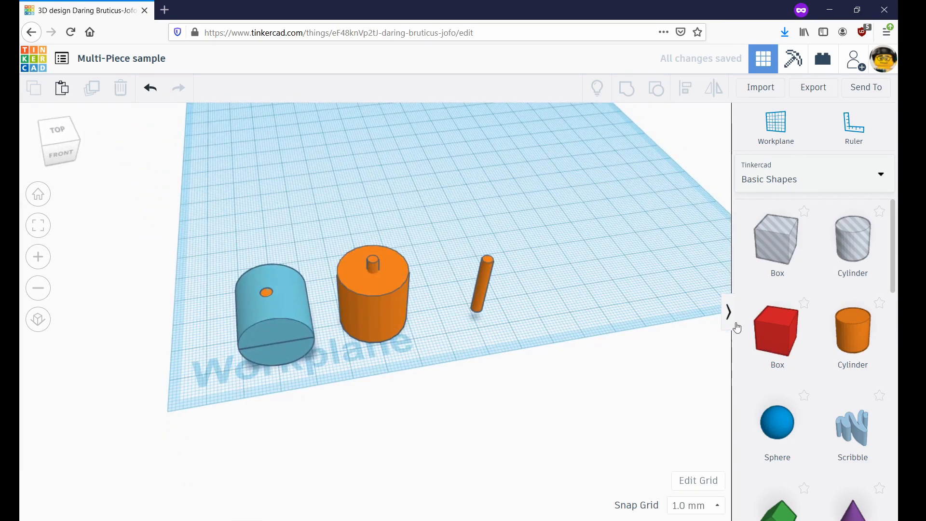
Step: Raise the centred pin slightly out of the upright cylinder and group the two into one shape
{"action": "left_click", "coordinate": [374, 266]}
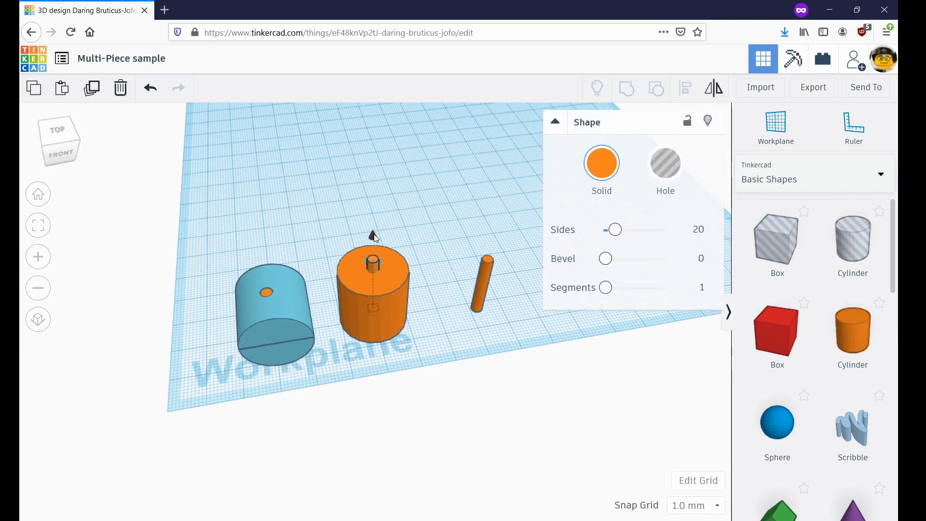
{"action": "left_click", "coordinate": [550, 378]}
{"action": "right_click_drag", "start_coordinate": [517, 341], "coordinate": [444, 316]}
{"action": "left_click", "coordinate": [383, 283]}
{"action": "left_click", "coordinate": [368, 238], "text": "shift"}
{"action": "left_click", "coordinate": [627, 88]}
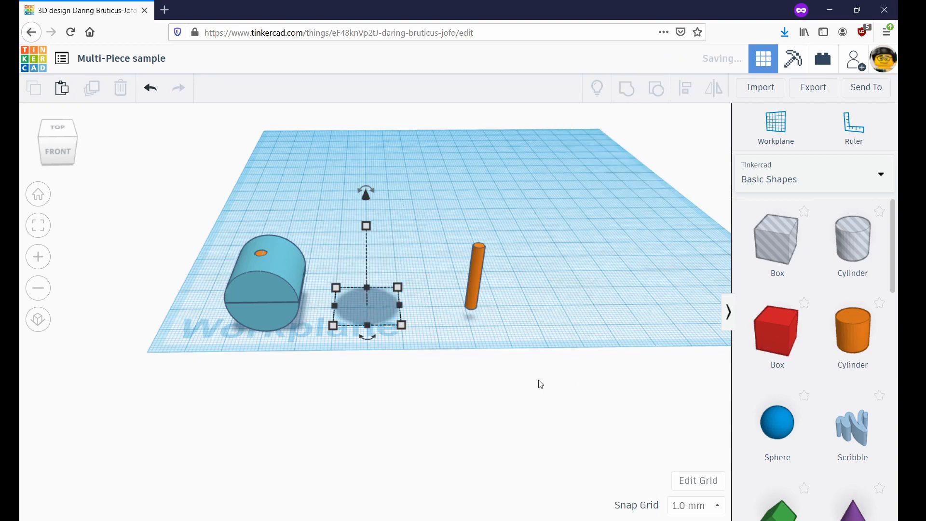
Step: Add a sphere, enlarge it proportionally to 40 by 40 mm and move it behind the spare pin
{"action": "left_click", "coordinate": [466, 273]}
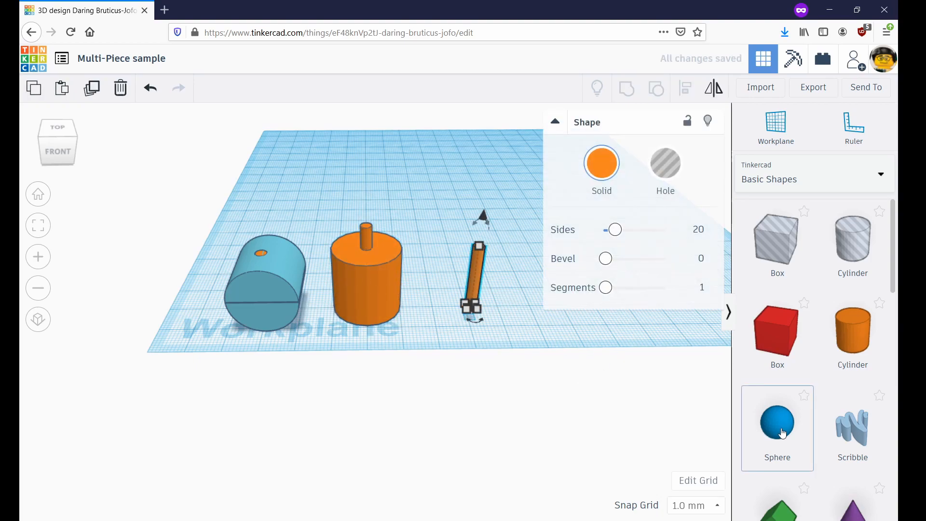
{"action": "left_click_drag", "start_coordinate": [783, 432], "coordinate": [511, 312]}
{"action": "left_click_drag", "start_coordinate": [540, 356], "coordinate": [631, 384]}
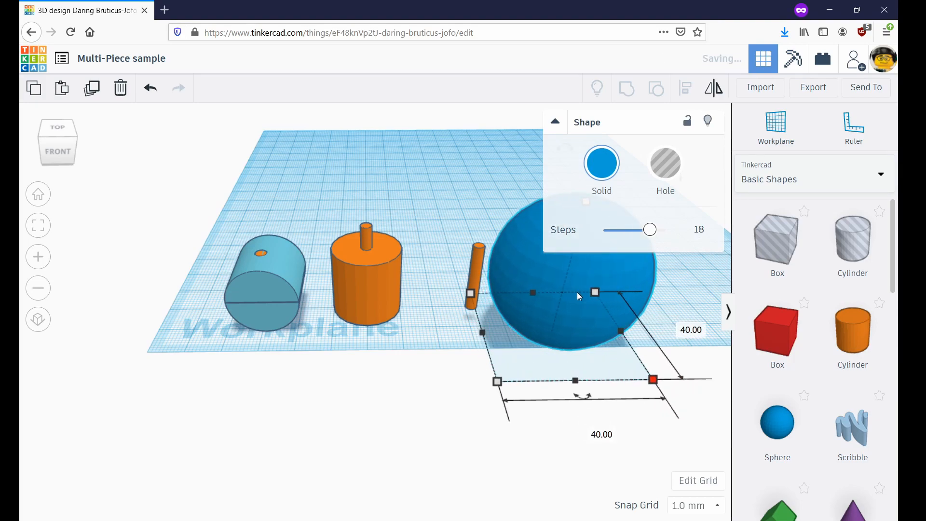
{"action": "left_click_drag", "start_coordinate": [561, 274], "coordinate": [458, 210]}
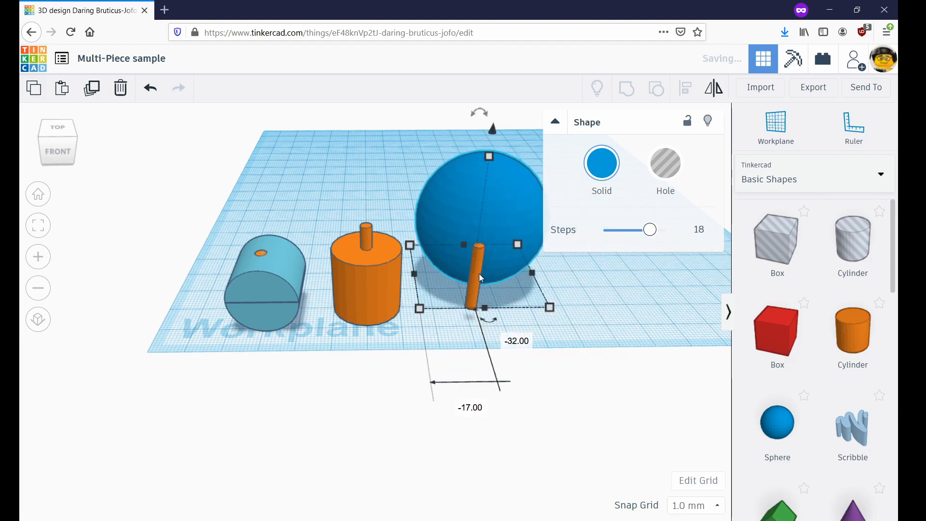
Step: Align the spare pin and the sphere so they are centred on each other in both horizontal directions
{"action": "left_click", "coordinate": [477, 265]}
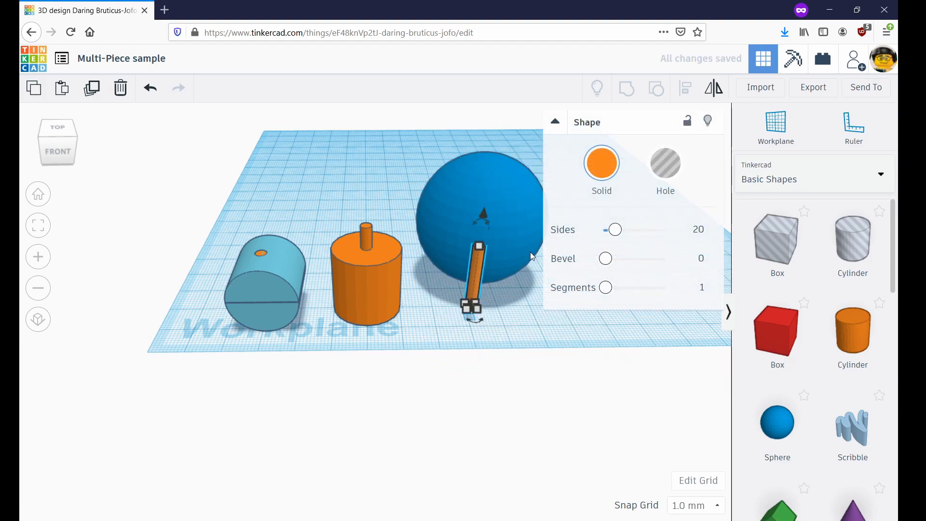
{"action": "left_click", "coordinate": [516, 206], "text": "shift"}
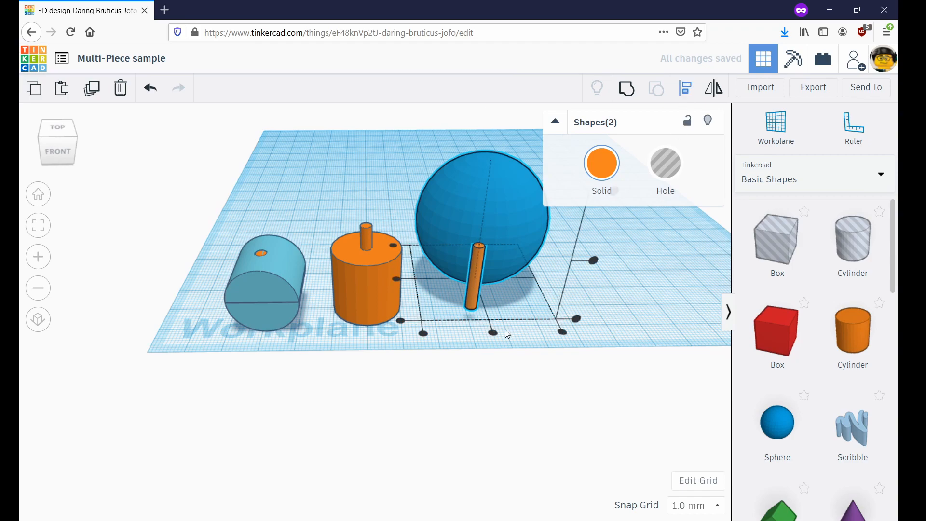
{"action": "left_click", "coordinate": [492, 333]}
{"action": "left_click", "coordinate": [397, 280]}
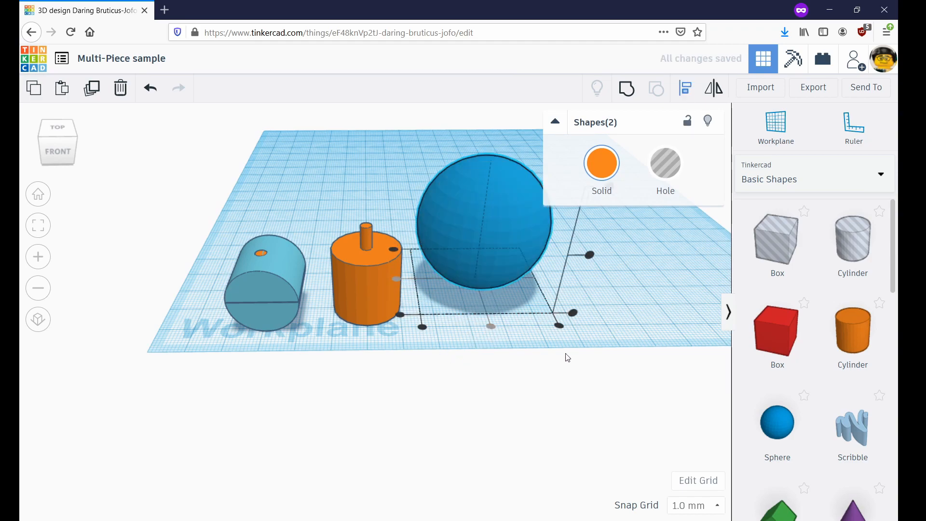
Step: Lower the spare pin 12 mm so it pokes out below the sphere, and turn it into a hole
{"action": "mouse_move", "coordinate": [622, 313]}
{"action": "right_mouse_down"}
{"action": "mouse_move", "coordinate": [616, 345]}
{"action": "mouse_move", "coordinate": [589, 217]}
{"action": "mouse_move", "coordinate": [527, 221]}
{"action": "mouse_move", "coordinate": [552, 319]}
{"action": "mouse_move", "coordinate": [637, 305]}
{"action": "mouse_move", "coordinate": [525, 314]}
{"action": "mouse_move", "coordinate": [563, 270]}
{"action": "mouse_move", "coordinate": [538, 206]}
{"action": "mouse_move", "coordinate": [581, 323]}
{"action": "mouse_move", "coordinate": [592, 291]}
{"action": "mouse_move", "coordinate": [620, 325]}
{"action": "right_mouse_up"}
{"action": "left_click", "coordinate": [458, 284]}
{"action": "left_click_drag", "start_coordinate": [455, 192], "coordinate": [455, 256]}
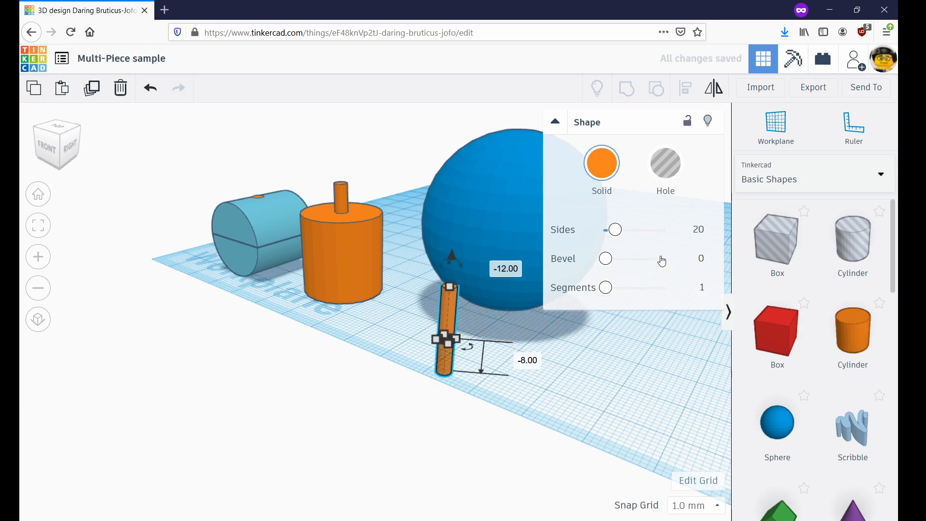
{"action": "key", "text": "h"}
Step: Centre the hole pin under the sphere and group both to cut a pin hole into the sphere's underside
{"action": "left_click", "coordinate": [499, 220], "text": "shift"}
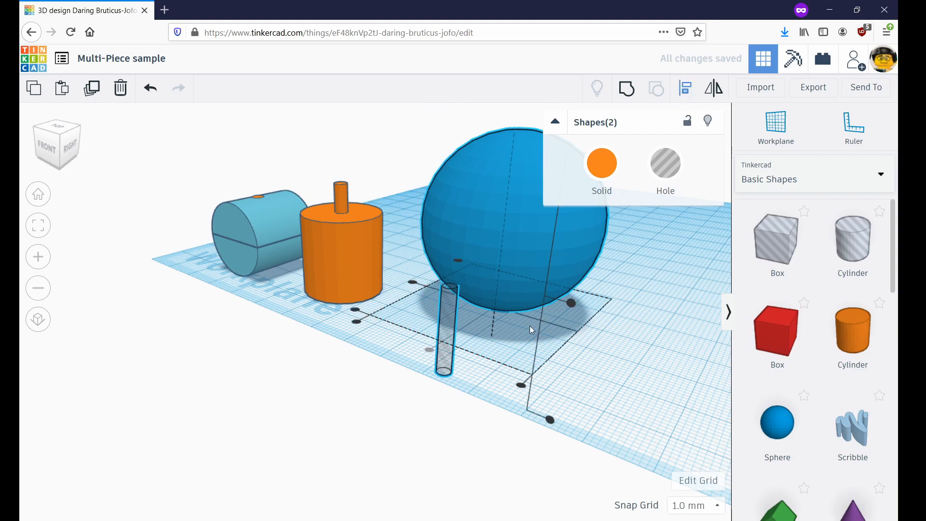
{"action": "right_click_drag", "start_coordinate": [520, 381], "coordinate": [488, 378]}
{"action": "key", "text": "l"}
{"action": "left_click", "coordinate": [407, 274]}
{"action": "scroll", "coordinate": [533, 325], "scroll_direction": "down", "scroll_amount": 3}
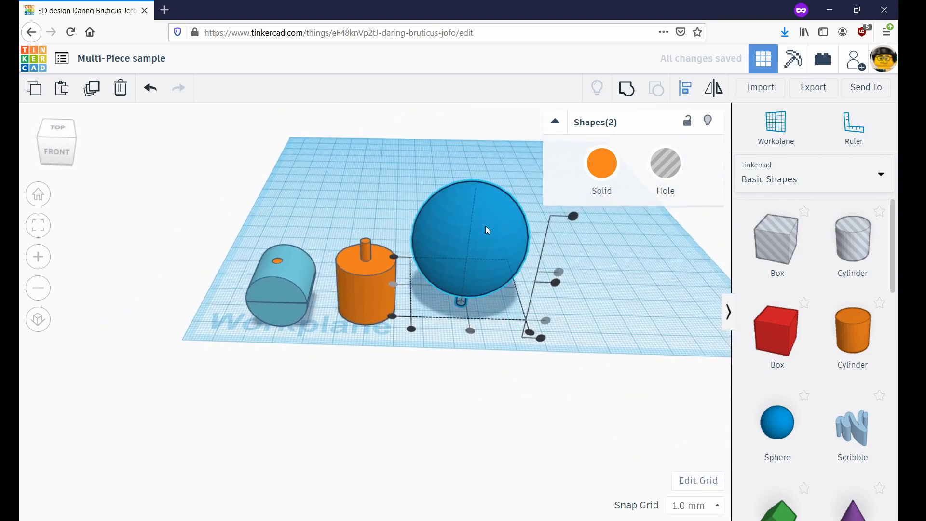
{"action": "left_click", "coordinate": [625, 91]}
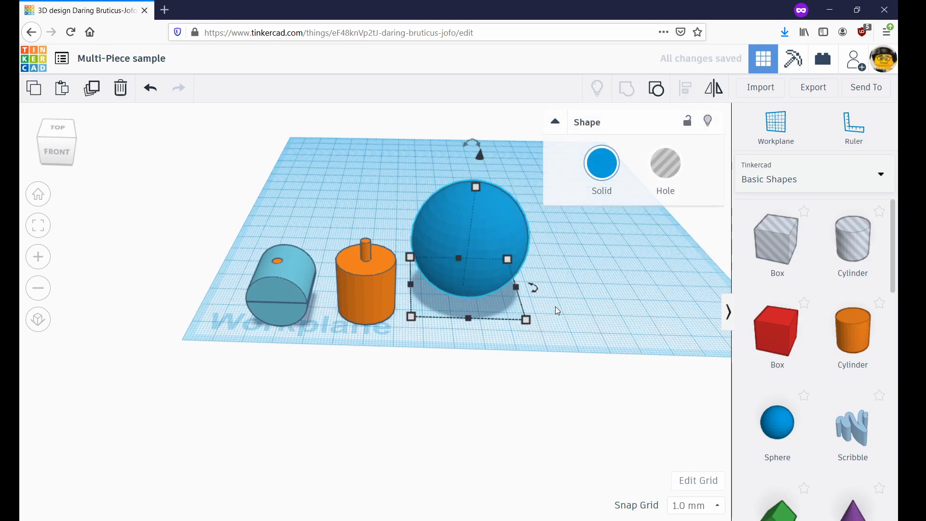
Step: Move the sphere above the upright cylinder and raise it so its hole sits over the standing pin
{"action": "mouse_move", "coordinate": [596, 311]}
{"action": "right_mouse_down"}
{"action": "mouse_move", "coordinate": [555, 164]}
{"action": "mouse_move", "coordinate": [545, 164]}
{"action": "mouse_move", "coordinate": [598, 302]}
{"action": "right_mouse_up"}
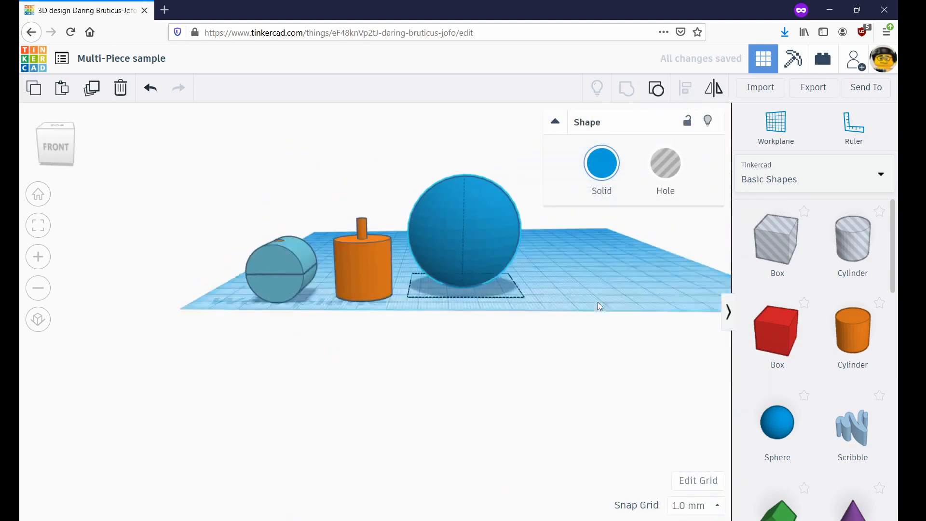
{"action": "left_click_drag", "start_coordinate": [491, 252], "coordinate": [383, 262]}
{"action": "left_click_drag", "start_coordinate": [366, 157], "coordinate": [358, 88]}
{"action": "right_click_drag", "start_coordinate": [458, 203], "coordinate": [436, 238]}
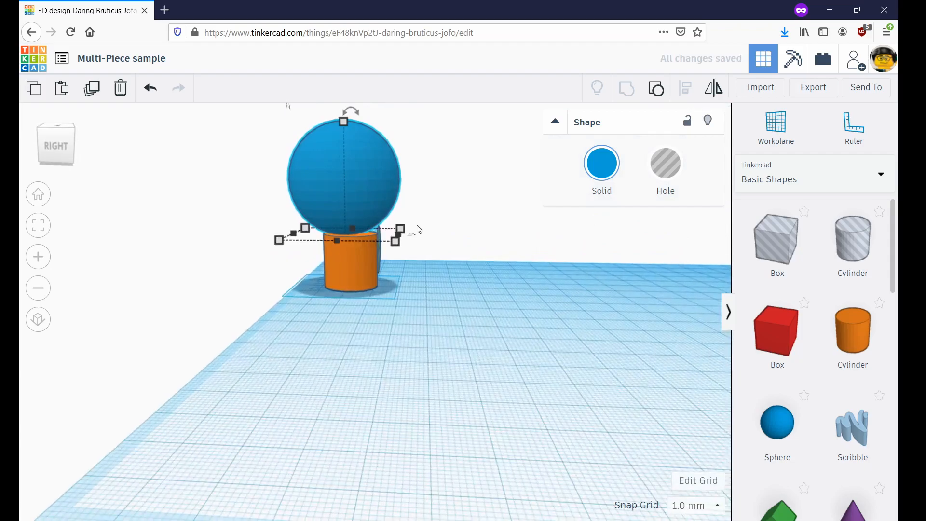
{"action": "right_click_drag", "start_coordinate": [401, 312], "coordinate": [411, 296]}
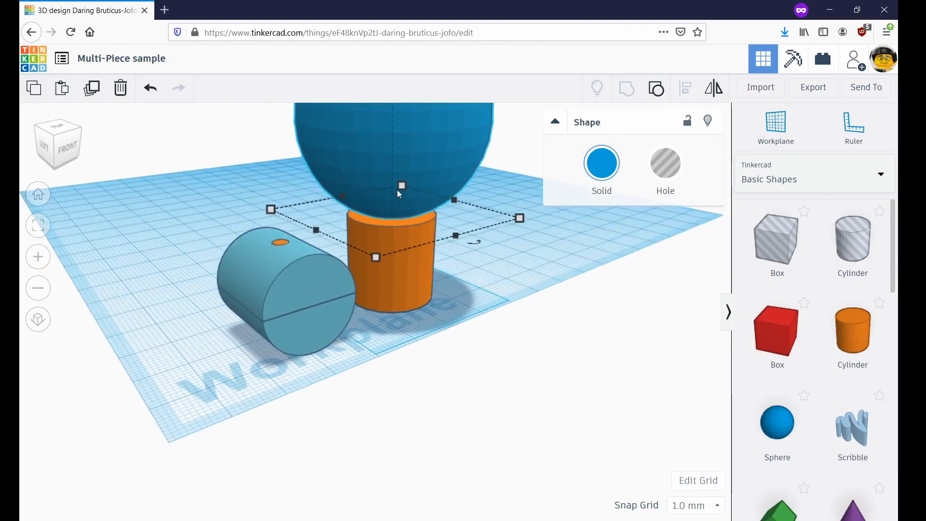
Step: Switch the sphere to a transparent hole and examine how the cylinder's pin fits into its pin hole
{"action": "scroll", "coordinate": [509, 233], "scroll_direction": "up", "scroll_amount": 5}
{"action": "right_click_drag", "start_coordinate": [519, 271], "coordinate": [402, 284]}
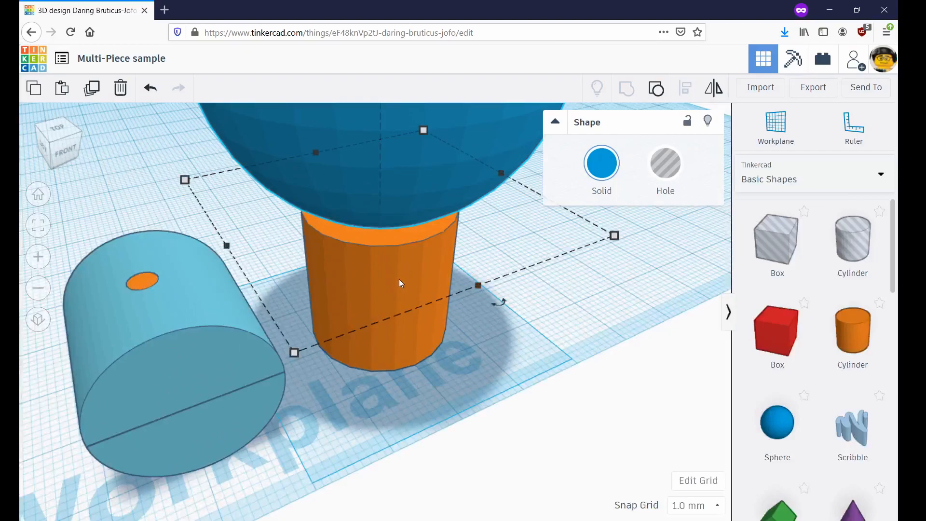
{"action": "left_click", "coordinate": [665, 169]}
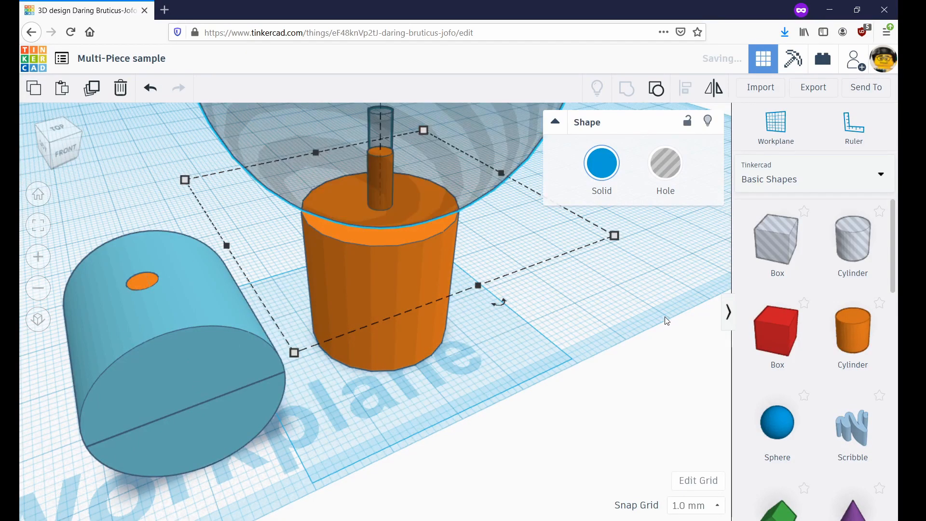
{"action": "right_click_drag", "start_coordinate": [534, 338], "coordinate": [482, 269]}
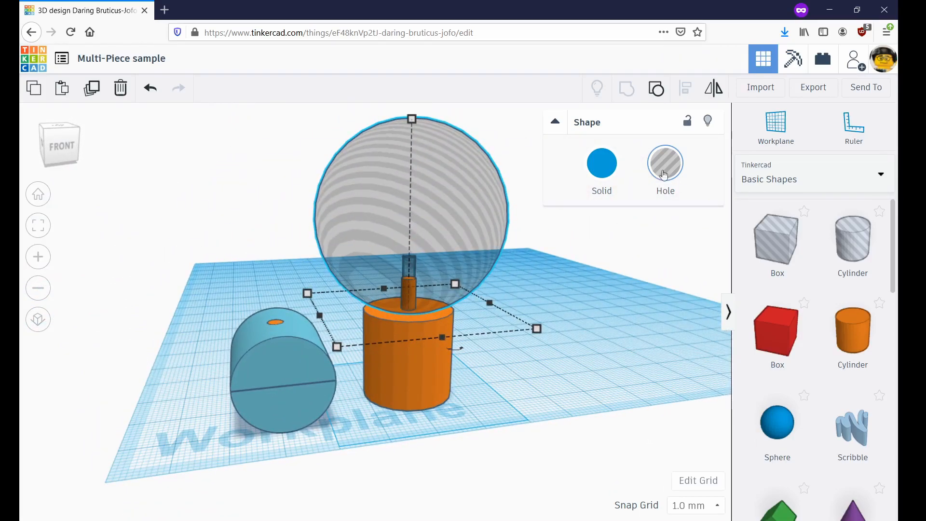
Step: Turn the sphere back to solid and view it sitting on top of the upright cylinder
{"action": "left_click", "coordinate": [601, 163]}
{"action": "right_click", "coordinate": [574, 318]}
{"action": "left_click", "coordinate": [557, 391]}
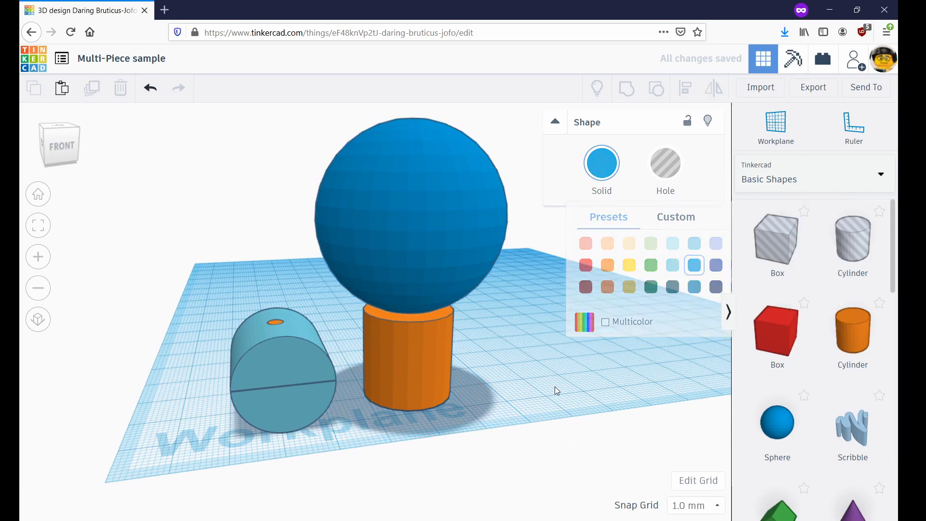
{"action": "right_click_drag", "start_coordinate": [597, 355], "coordinate": [545, 345]}
{"action": "scroll", "coordinate": [548, 349], "scroll_direction": "down", "scroll_amount": 3}
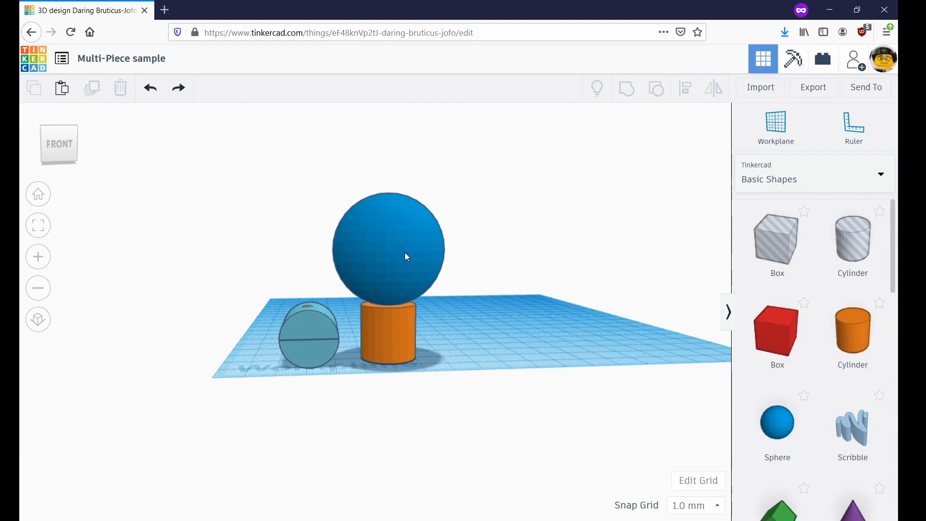
Step: Turn the sphere into a hole lowered 3 mm and group it with the cylinder to carve a dished seat
{"action": "left_click", "coordinate": [419, 253]}
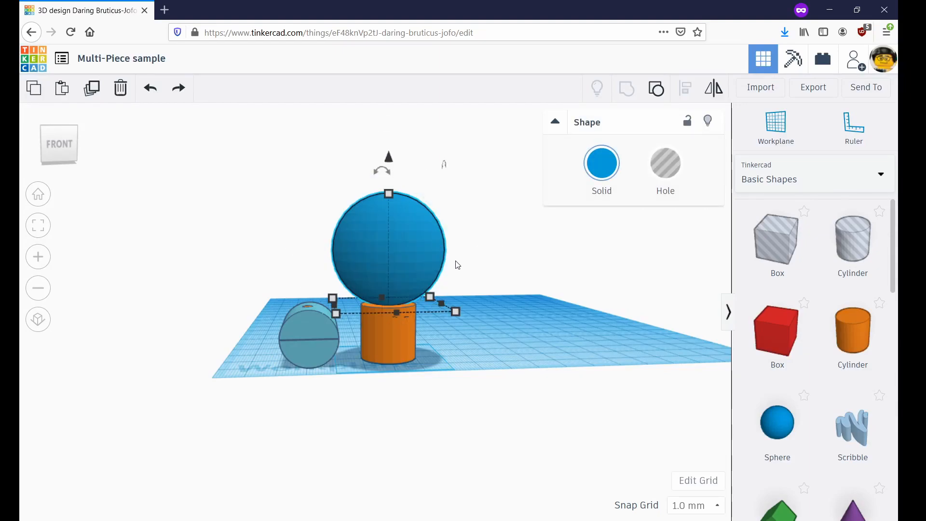
{"action": "left_click", "coordinate": [666, 188]}
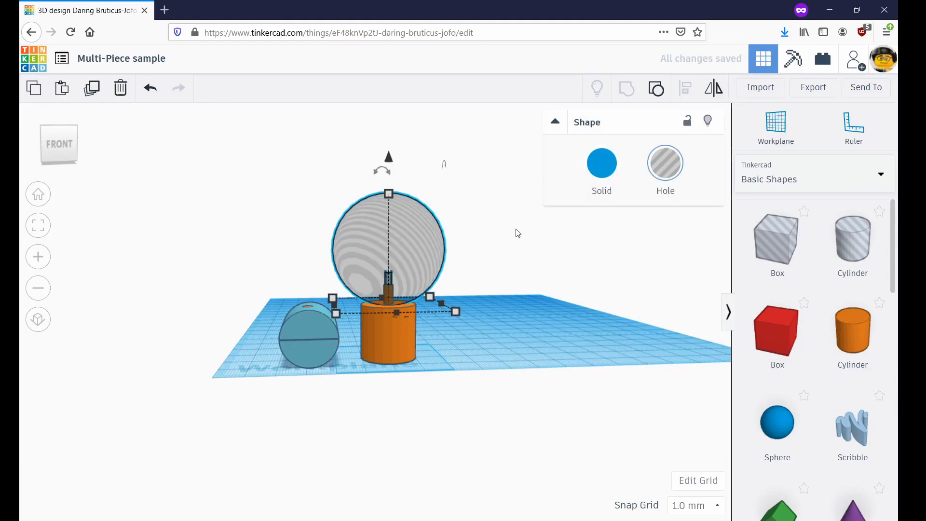
{"action": "left_click_drag", "start_coordinate": [389, 157], "coordinate": [391, 172]}
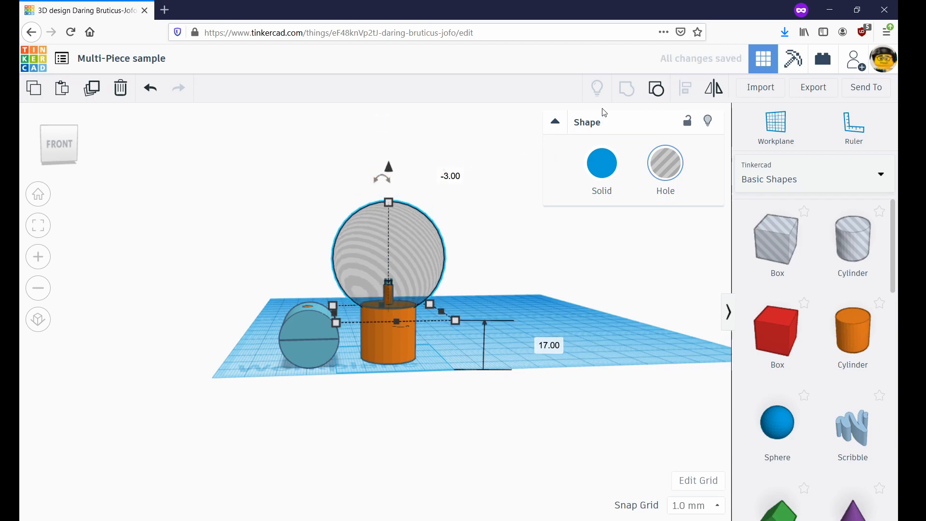
{"action": "left_click", "coordinate": [391, 343], "text": "shift"}
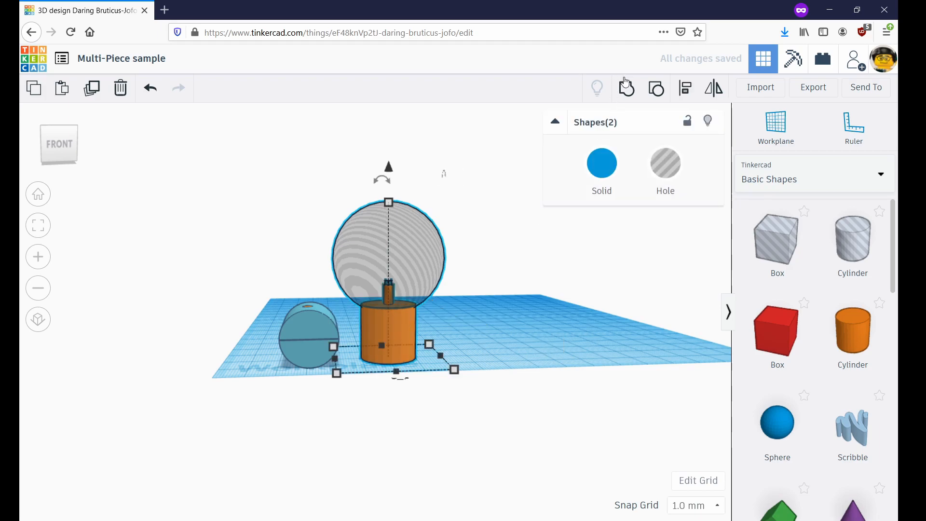
{"action": "key", "text": "ctrl+g"}
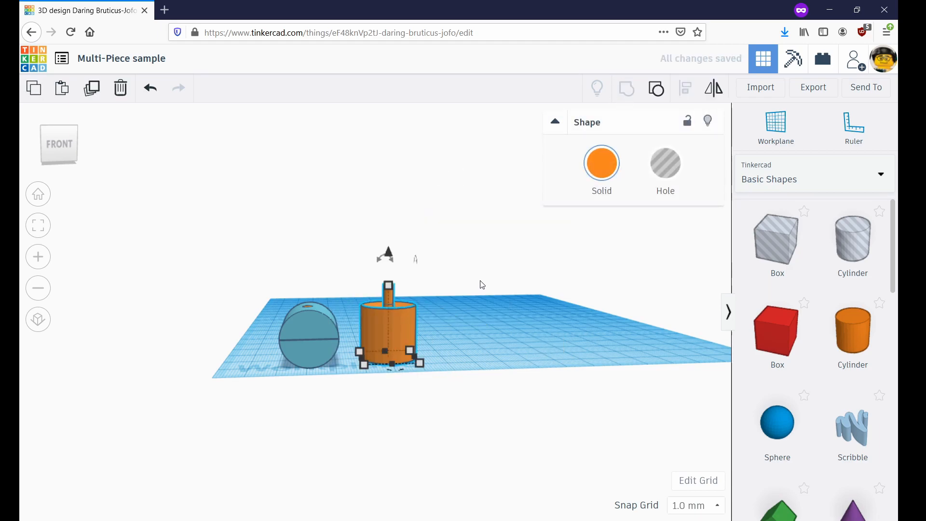
Step: Paste a copy of the sphere as a solid and raise it 18 mm above the workplane
{"action": "key", "text": "ctrl+z"}
{"action": "left_click", "coordinate": [592, 172]}
{"action": "left_click_drag", "start_coordinate": [419, 220], "coordinate": [417, 165]}
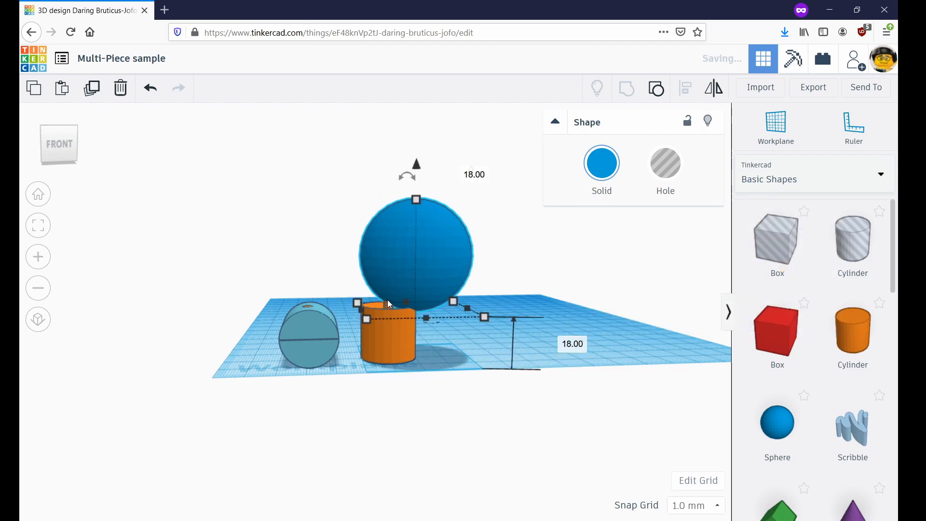
Step: Shift the raised sphere 10 grid steps left until it is centred over the dished cylinder
{"action": "key", "text": "Left"}
{"action": "key", "text": "Left"}
{"action": "key", "text": "Left"}
{"action": "key", "text": "Left"}
{"action": "key", "text": "Left"}
{"action": "key", "text": "Left"}
{"action": "key", "text": "Left"}
{"action": "key", "text": "Left"}
{"action": "key", "text": "Left"}
{"action": "key", "text": "Left"}
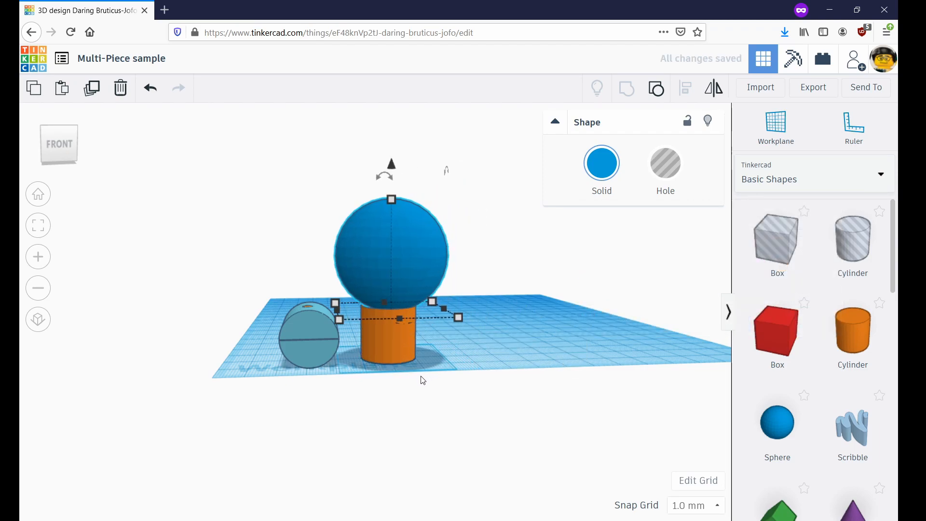
Step: Switch the sphere to a transparent hole and examine how it meets the cylinder's pin and dished top
{"action": "right_click_drag", "start_coordinate": [400, 406], "coordinate": [407, 297]}
{"action": "left_click", "coordinate": [665, 163]}
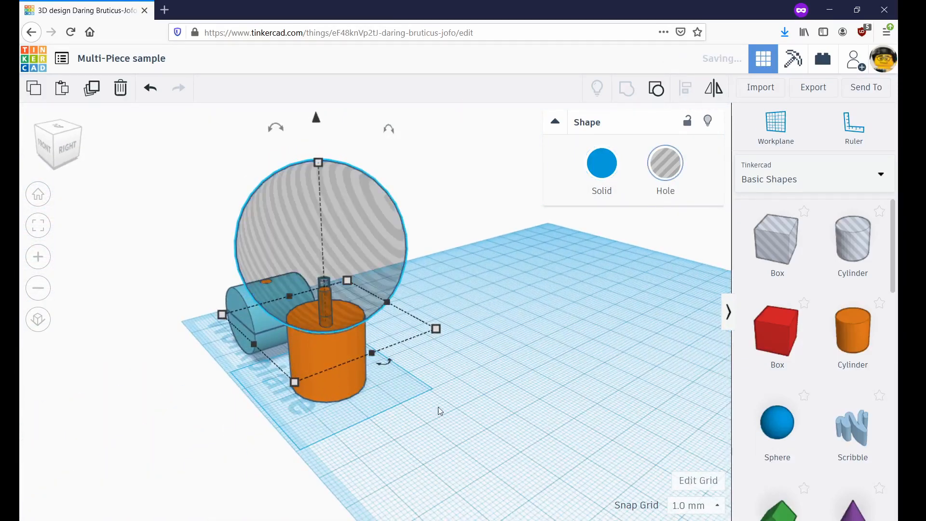
{"action": "right_click_drag", "start_coordinate": [432, 410], "coordinate": [364, 347]}
{"action": "scroll", "coordinate": [363, 347], "scroll_direction": "up", "scroll_amount": 10}
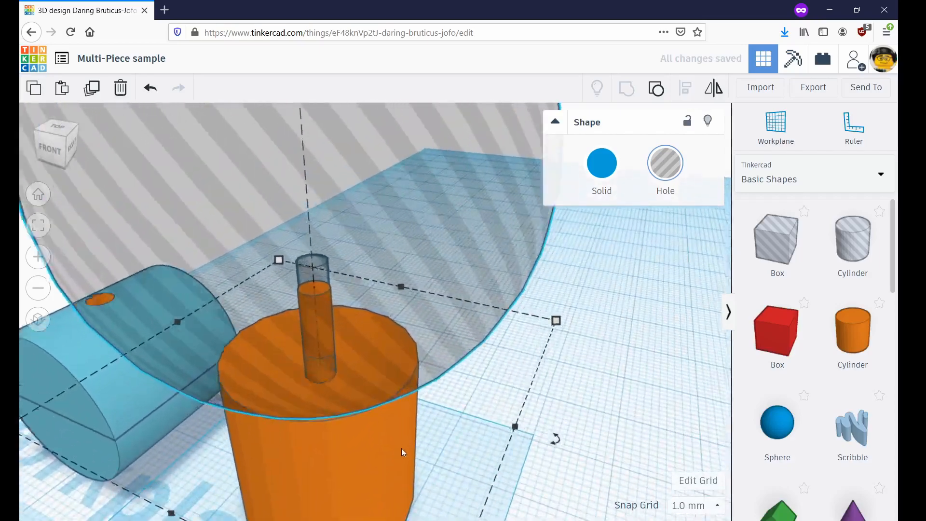
{"action": "right_click_drag", "start_coordinate": [429, 433], "coordinate": [501, 274]}
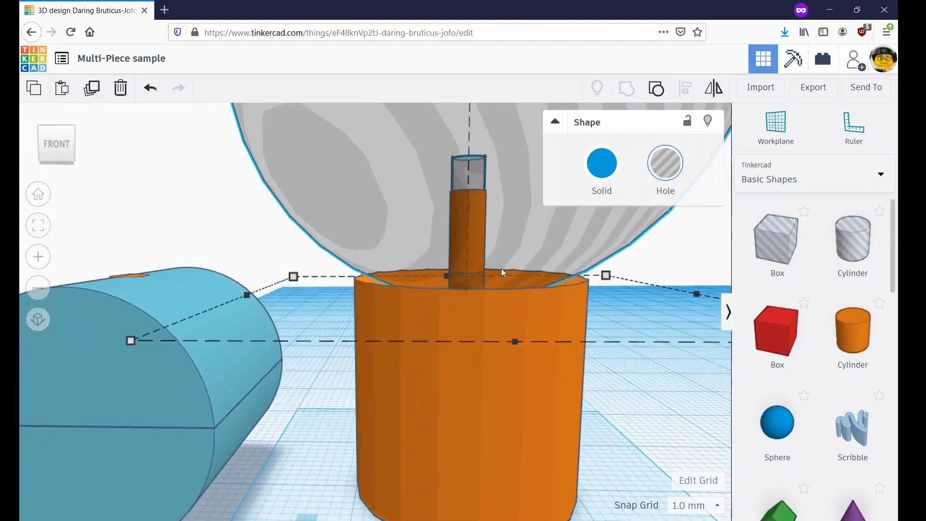
{"action": "right_click_drag", "start_coordinate": [526, 220], "coordinate": [555, 322]}
{"action": "scroll", "coordinate": [552, 318], "scroll_direction": "down", "scroll_amount": 6}
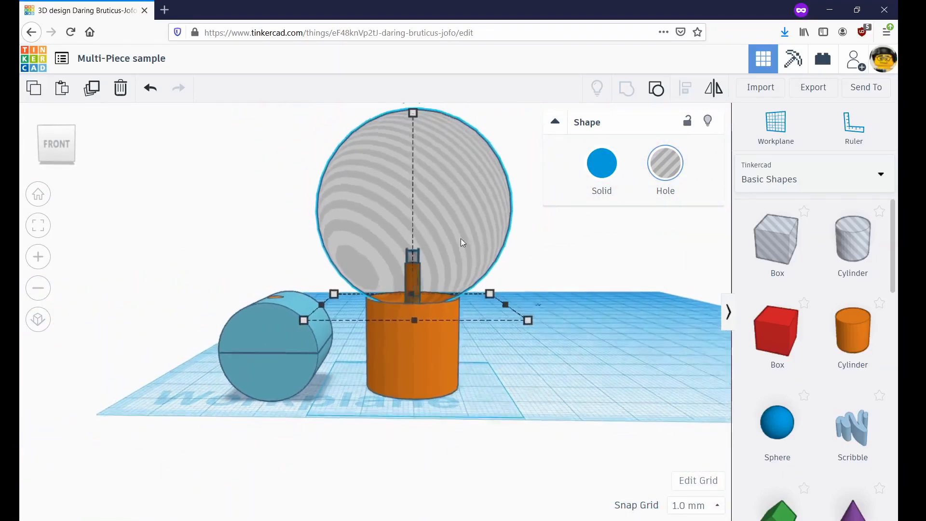
Step: Lower the sphere slightly into the cylinder's dished seat, turn it solid, and check the joint from below
{"action": "left_click_drag", "start_coordinate": [404, 142], "coordinate": [409, 147]}
{"action": "right_click_drag", "start_coordinate": [557, 302], "coordinate": [354, 340]}
{"action": "scroll", "coordinate": [354, 340], "scroll_direction": "up", "scroll_amount": 3}
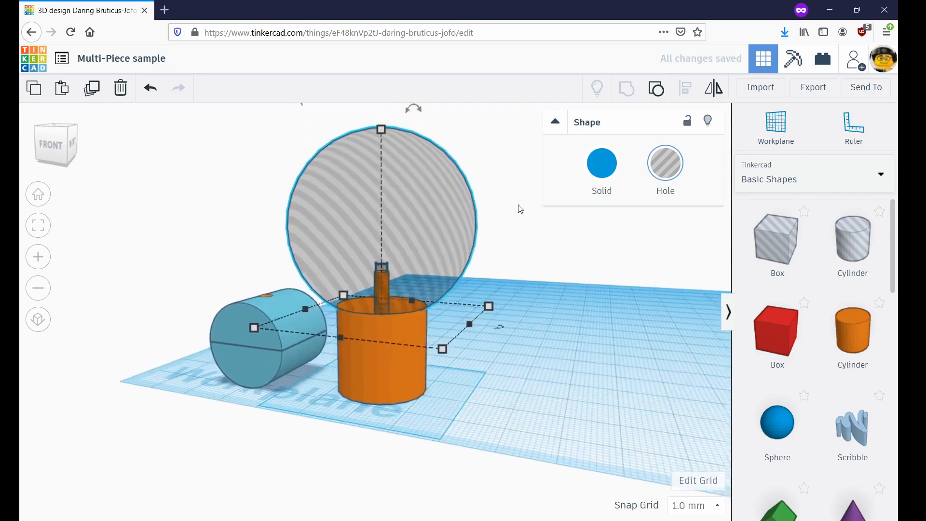
{"action": "left_click", "coordinate": [607, 177]}
{"action": "right_click_drag", "start_coordinate": [514, 408], "coordinate": [320, 213]}
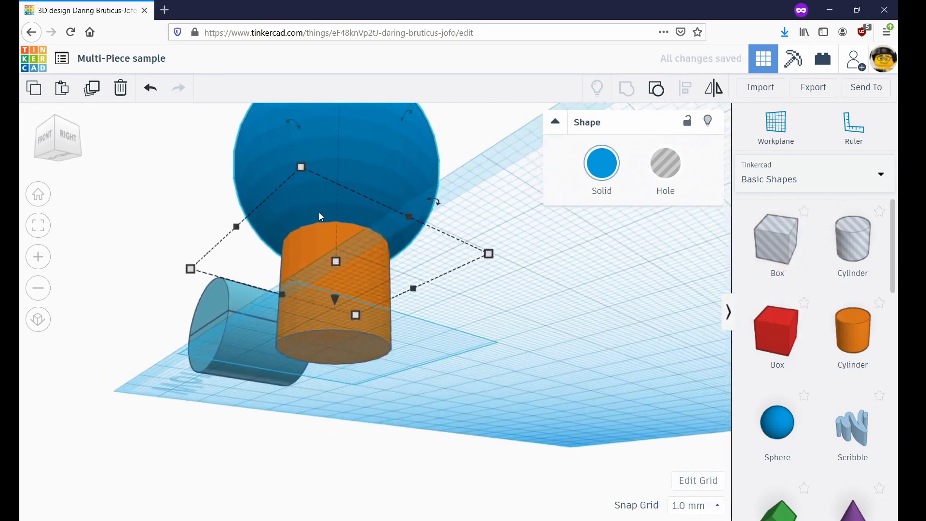
{"action": "scroll", "coordinate": [391, 236], "scroll_direction": "up", "scroll_amount": 3}
{"action": "right_click_drag", "start_coordinate": [391, 235], "coordinate": [486, 373]}
{"action": "scroll", "coordinate": [571, 339], "scroll_direction": "down", "scroll_amount": 3}
Step: Make the sphere a transparent hole to inspect the pin inside its socket, and return it to solid
{"action": "left_click", "coordinate": [427, 233]}
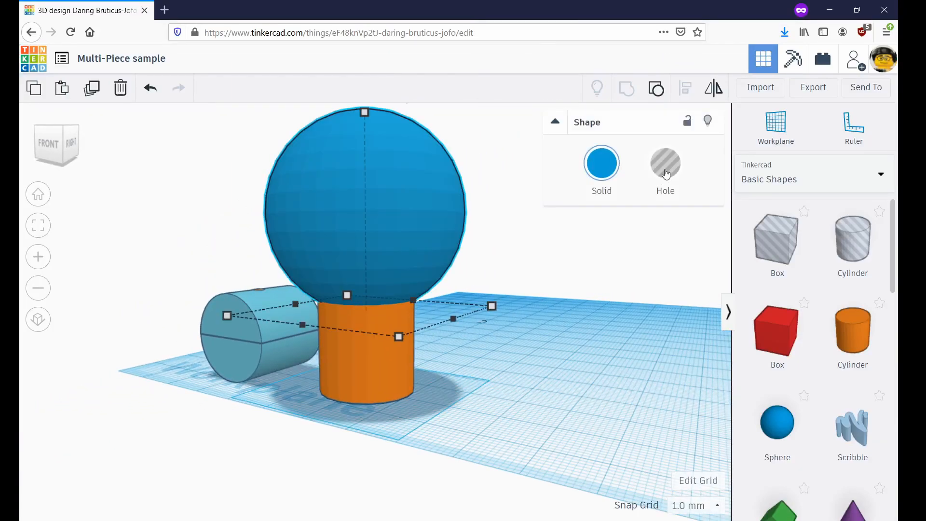
{"action": "key", "text": "h"}
{"action": "right_click_drag", "start_coordinate": [460, 314], "coordinate": [617, 376]}
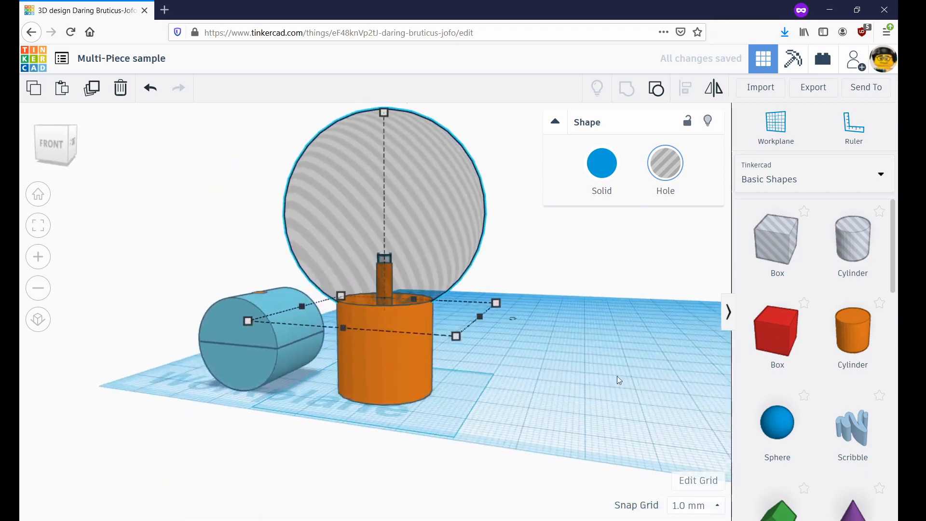
{"action": "left_click", "coordinate": [601, 187]}
{"action": "right_click_drag", "start_coordinate": [497, 387], "coordinate": [545, 396]}
{"action": "left_click", "coordinate": [545, 397]}
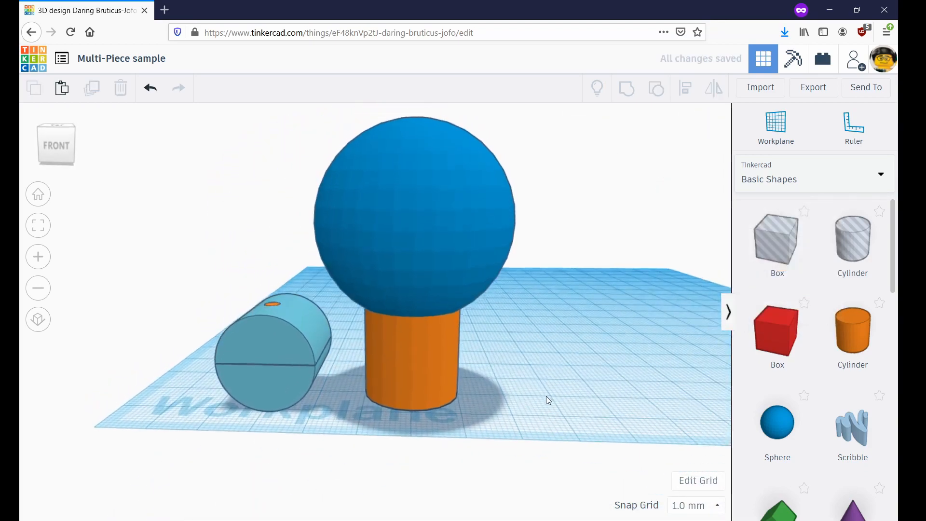